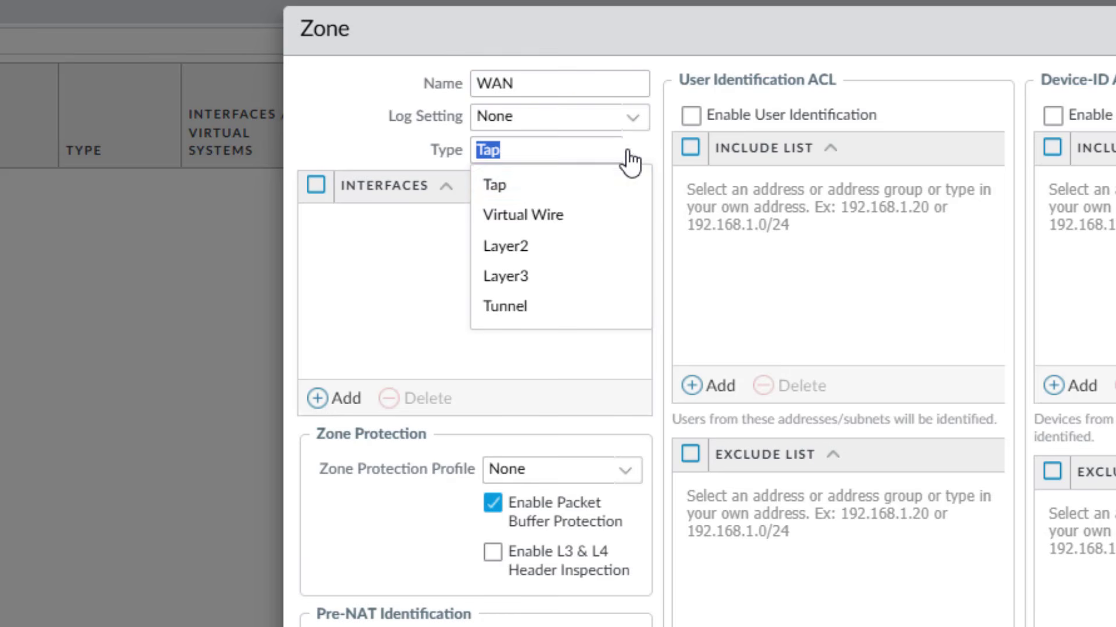
Step: Set the WAN zone's type to Layer3 and save it, and add another Layer3 zone named LAN
click(560, 277)
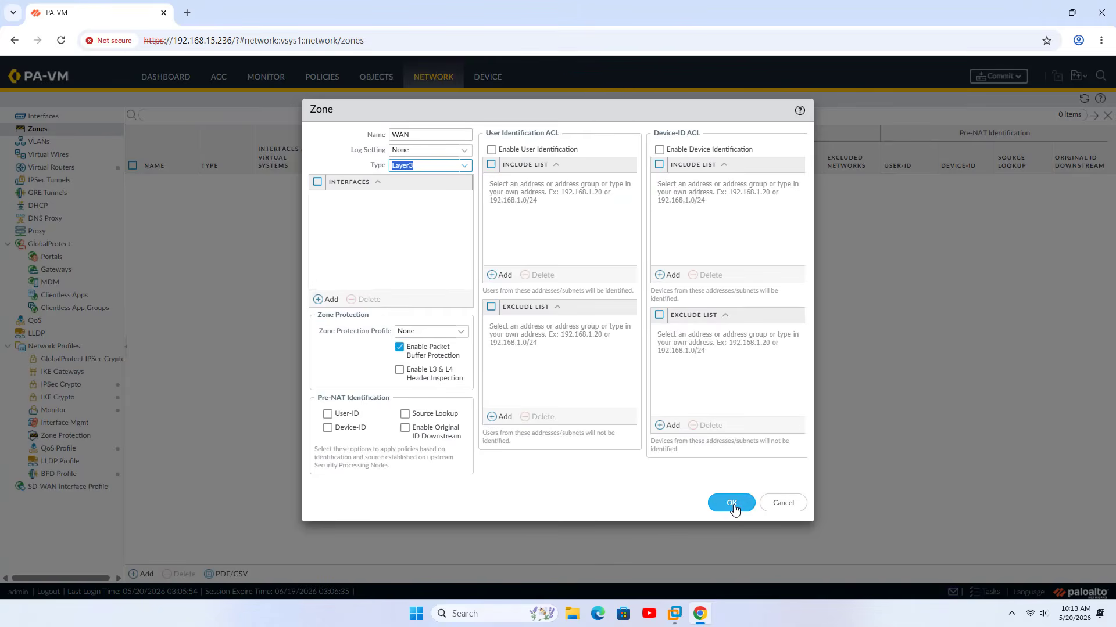
click(732, 504)
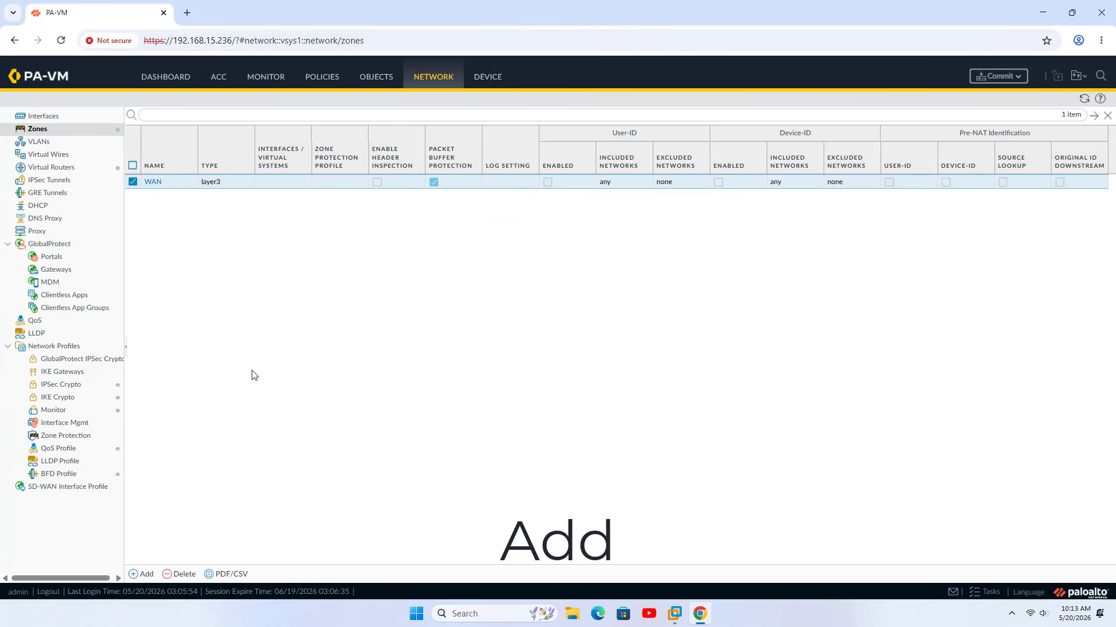
click(143, 575)
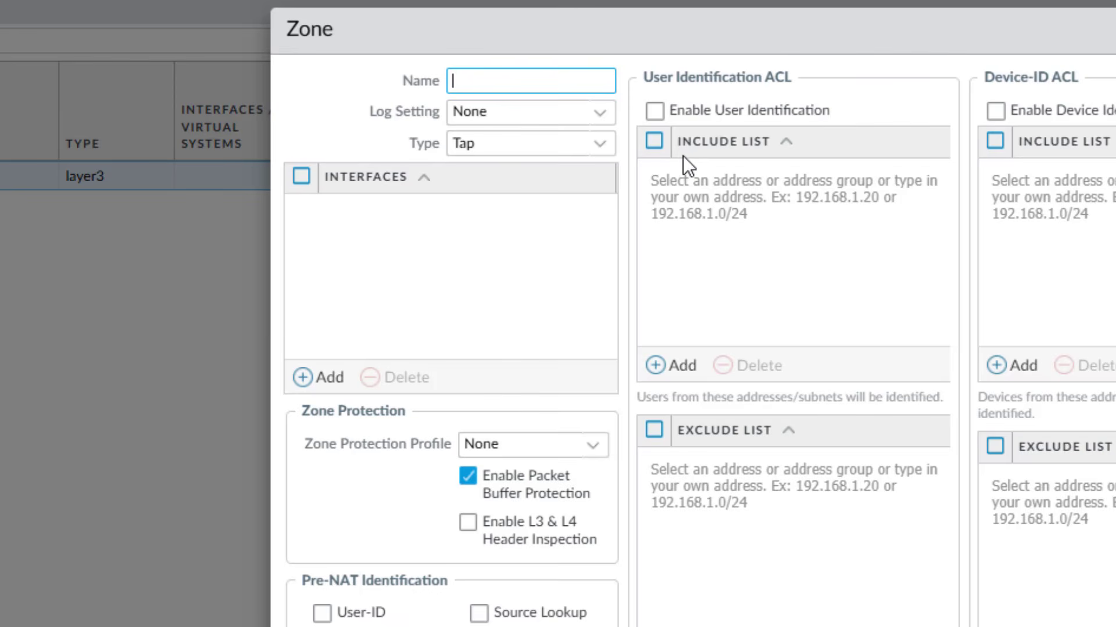
text(LAN)
click(601, 152)
click(530, 263)
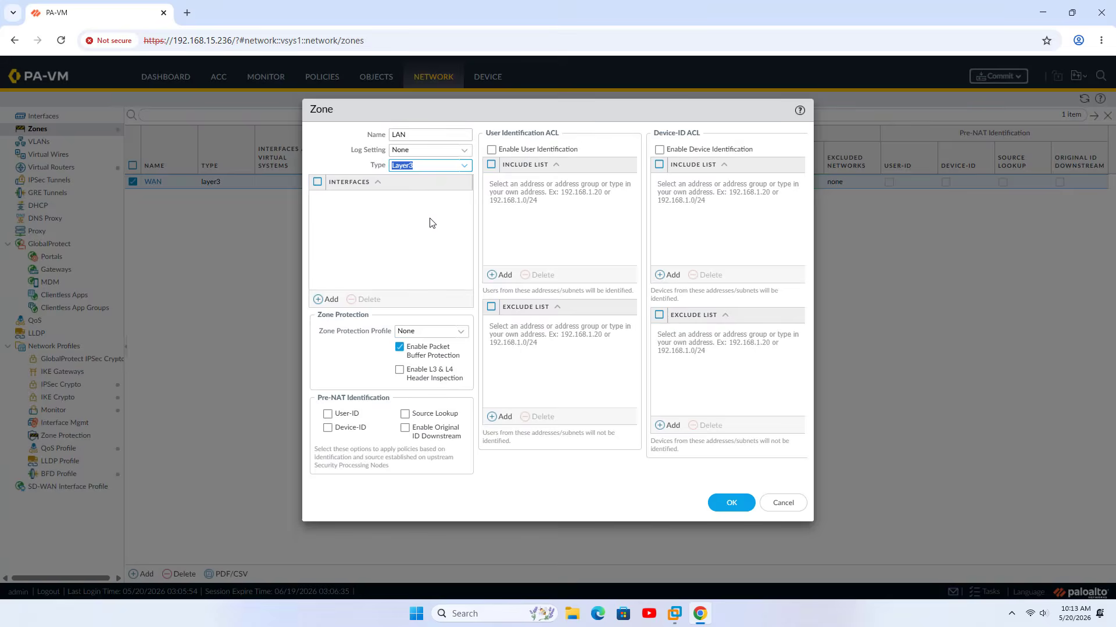
click(724, 504)
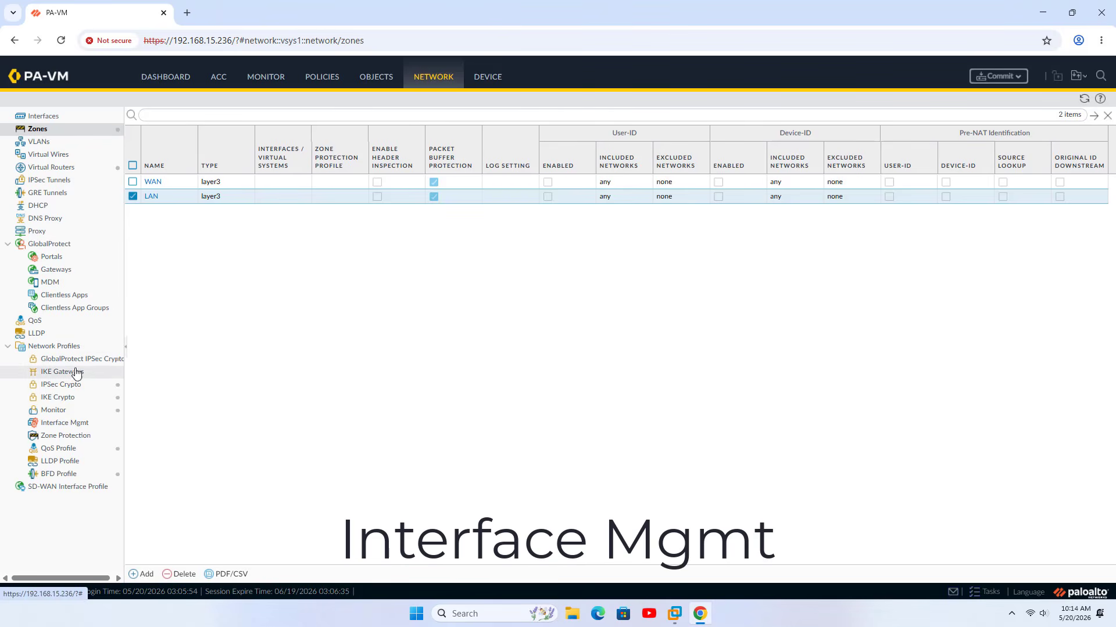
Step: Start a new interface management profile and name it ping-reponse-pages
click(84, 428)
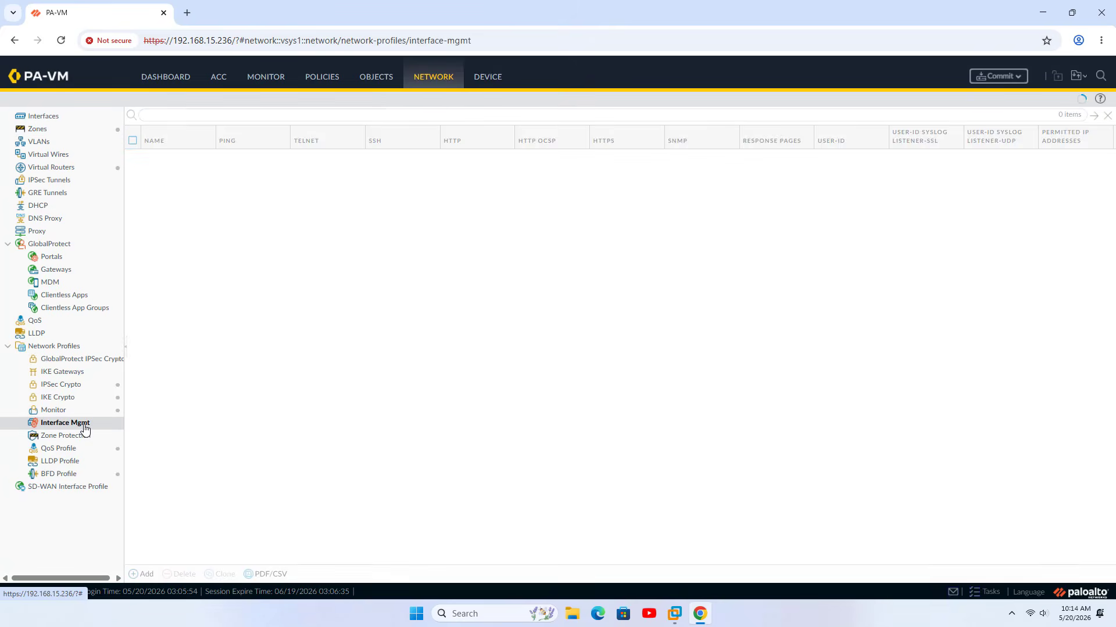
click(143, 574)
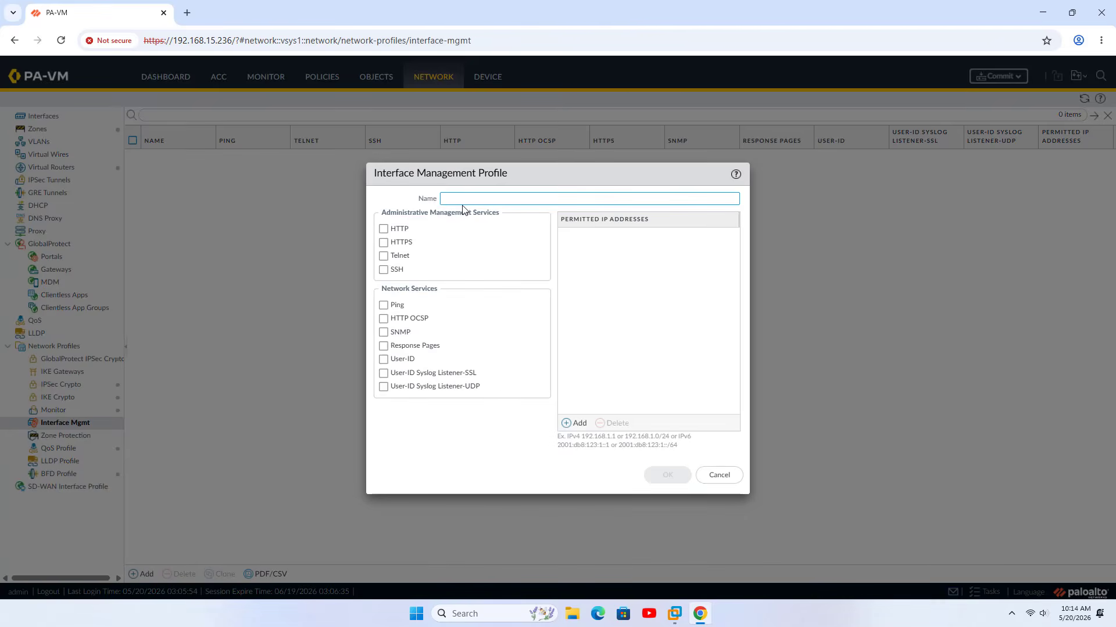
text(ping)
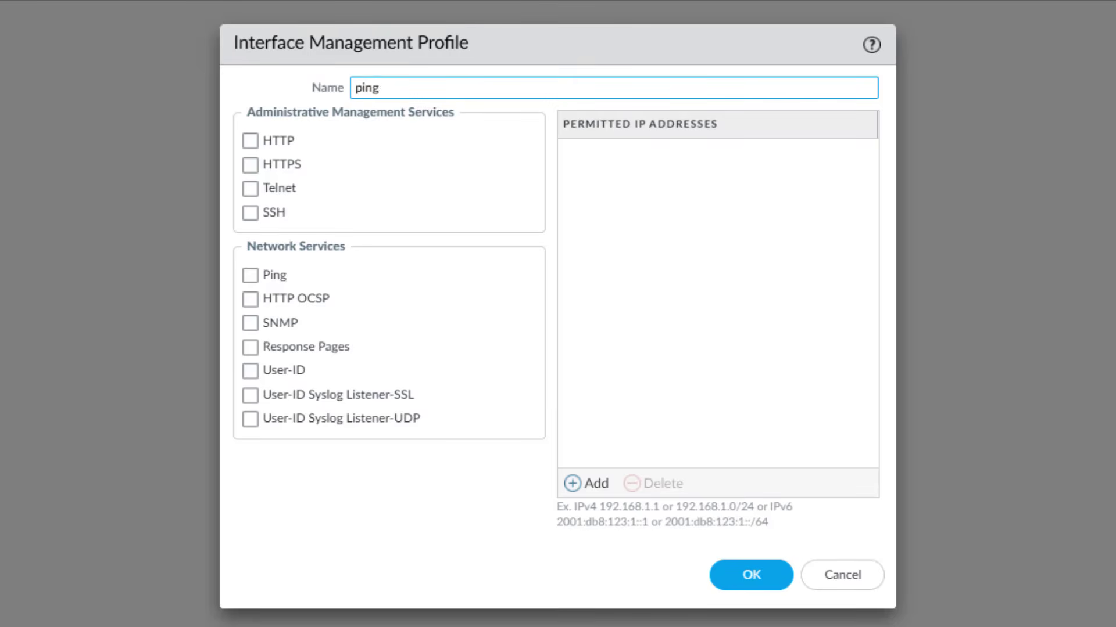
text(-reponse-pages)
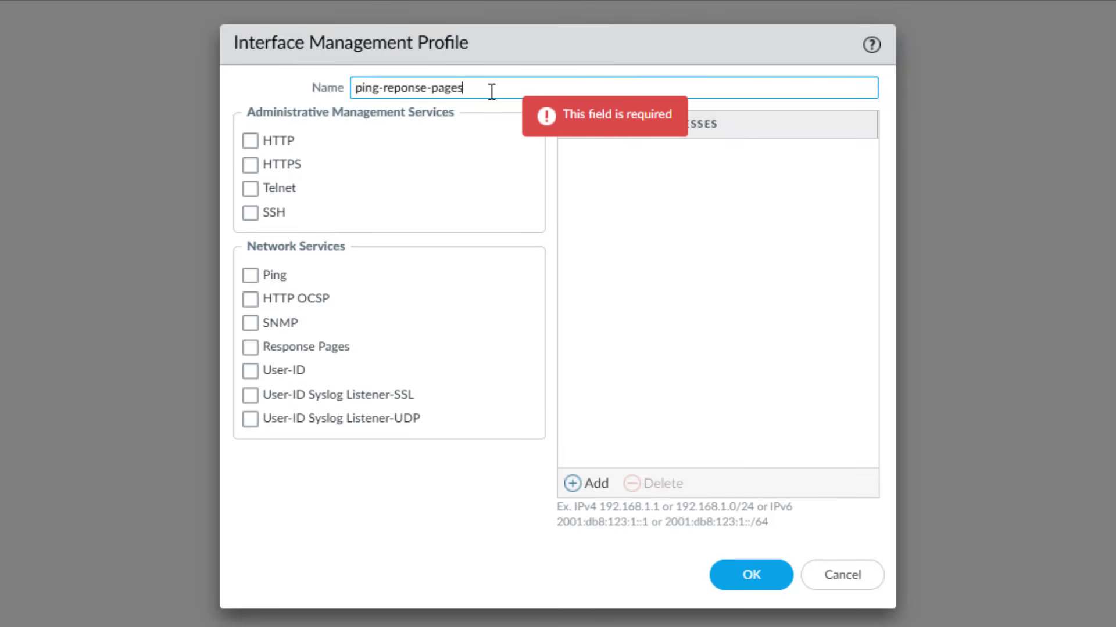
drag(490, 89, 331, 100)
click(381, 183)
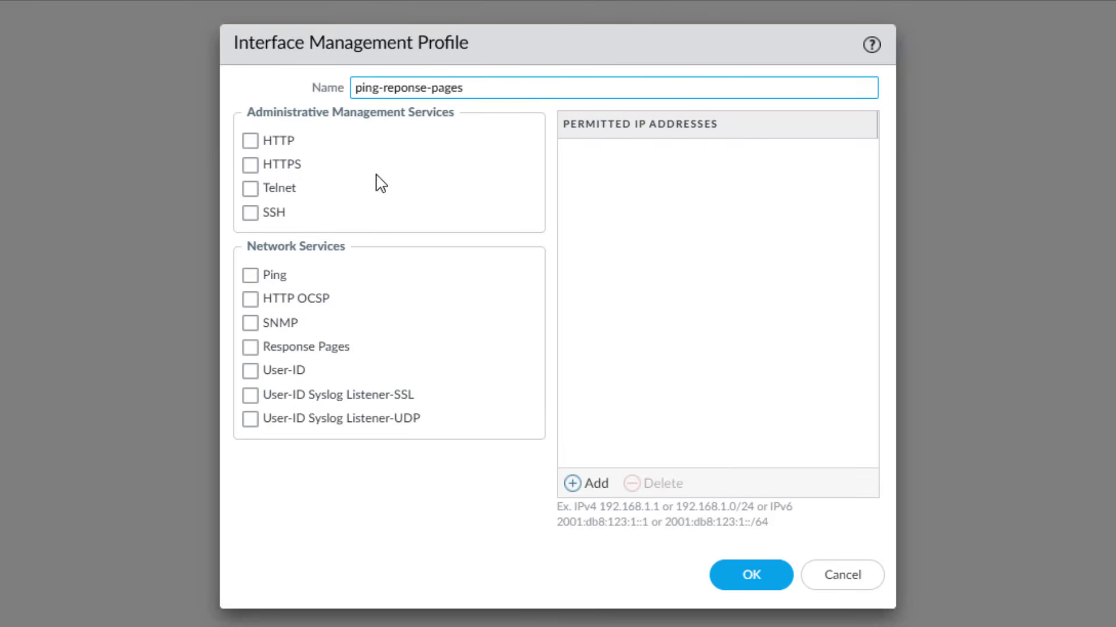
Step: Allow HTTPS, SSH, Ping and Response Pages in the management profile and save it
click(250, 165)
click(251, 276)
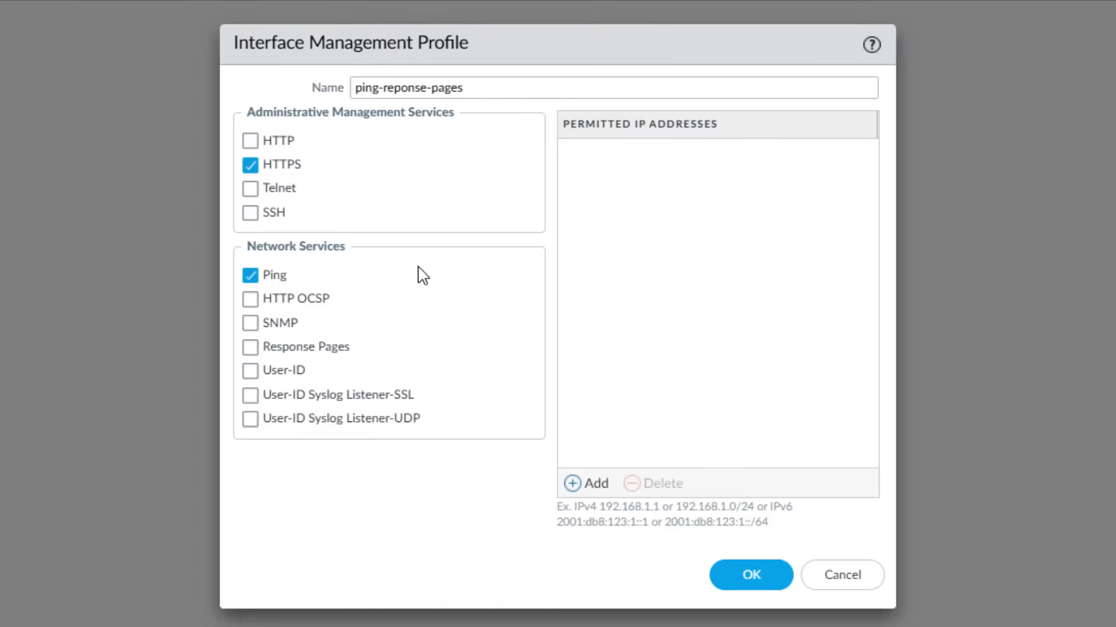
click(251, 213)
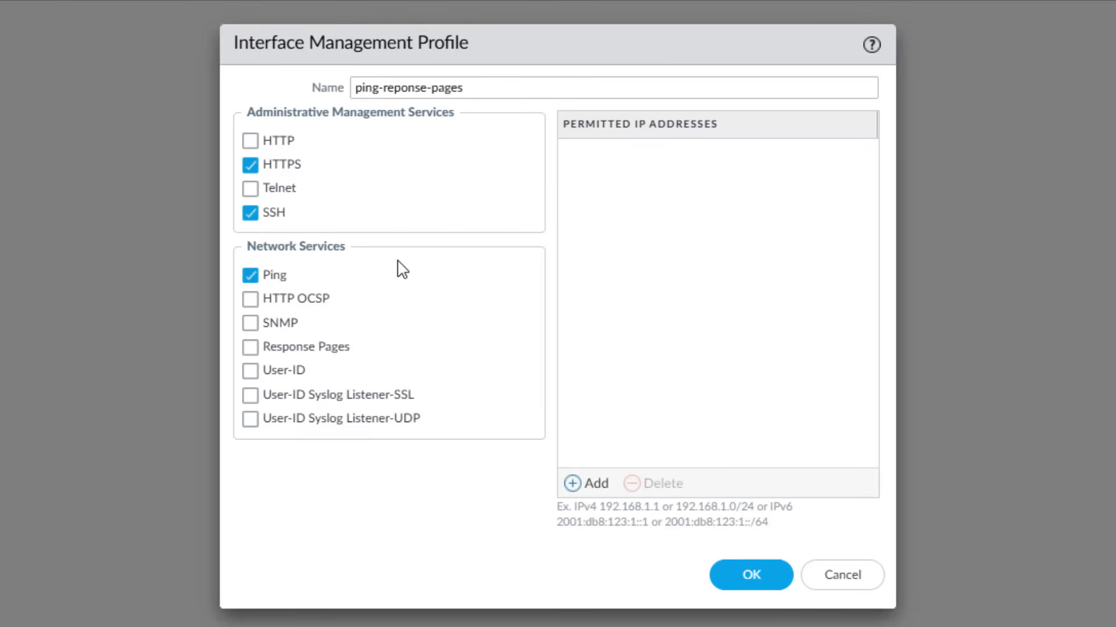
click(250, 348)
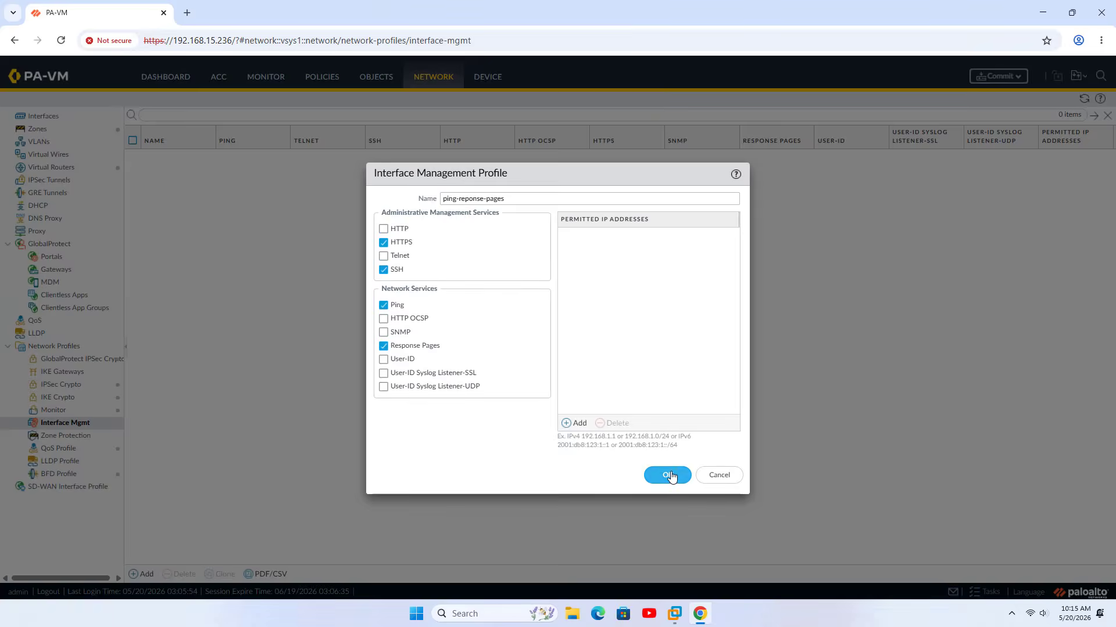
click(669, 476)
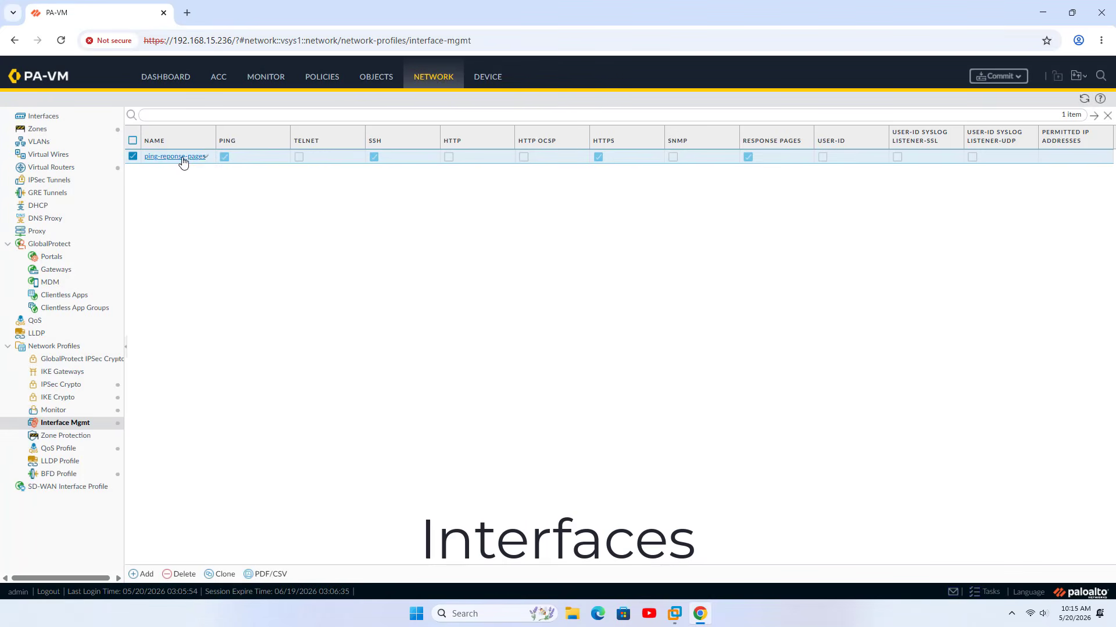
Step: Configure the ethernet1/1 interface as Layer3 and assign it to the WAN security zone
click(54, 121)
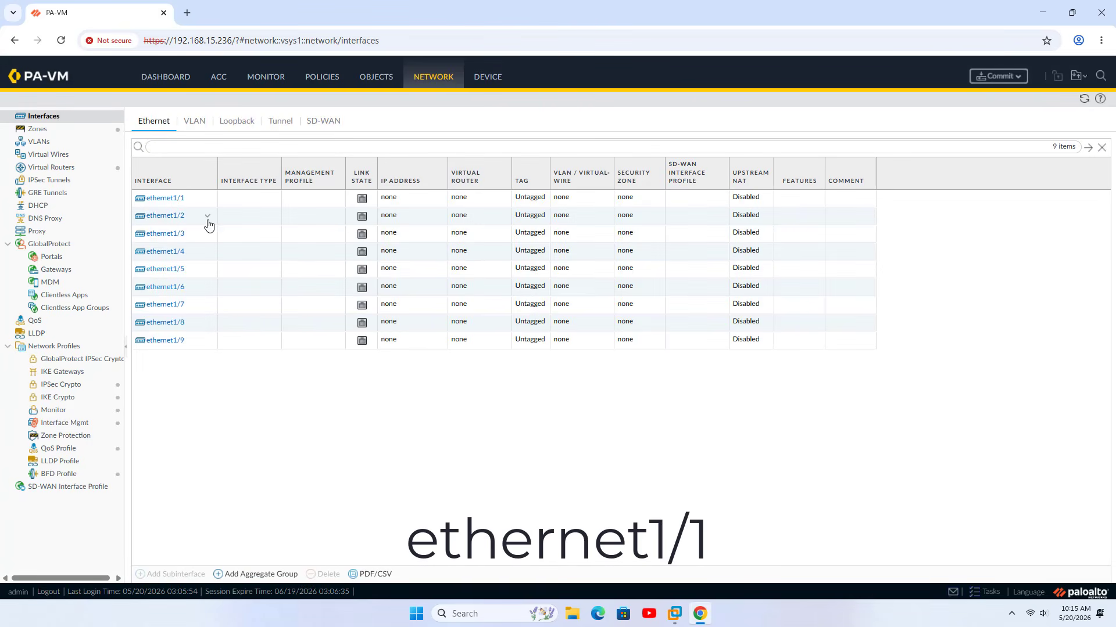
click(173, 203)
click(169, 203)
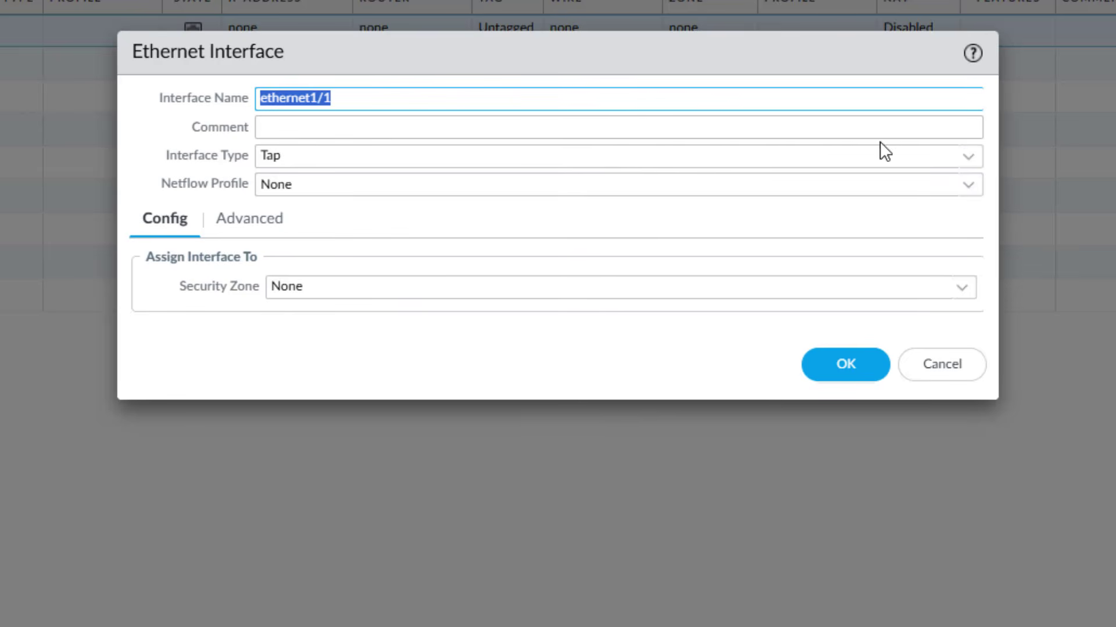
click(969, 163)
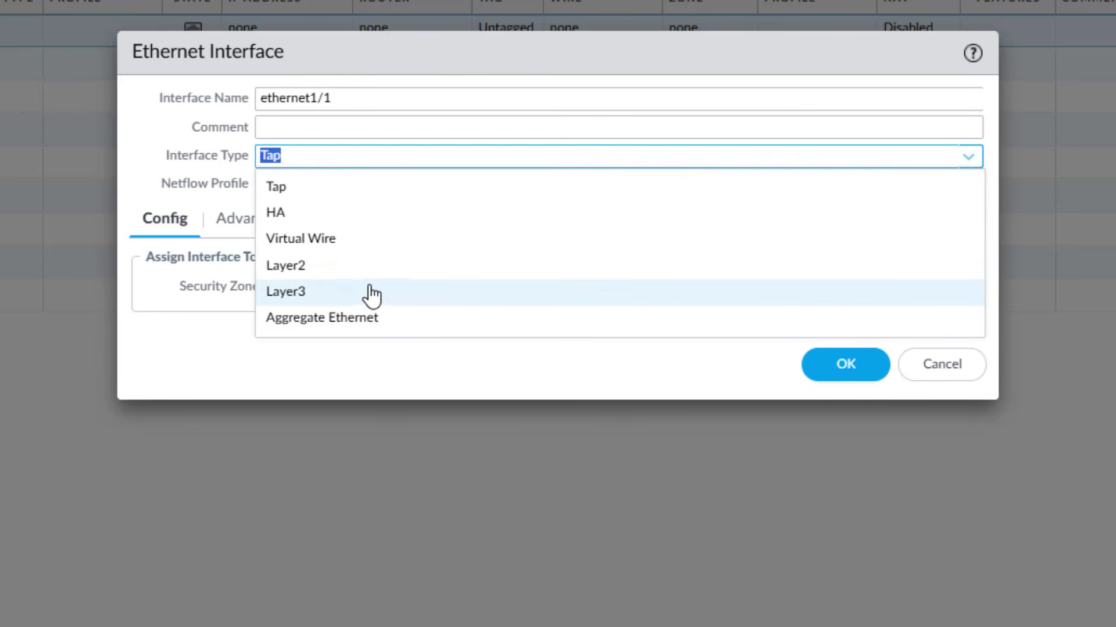
click(329, 291)
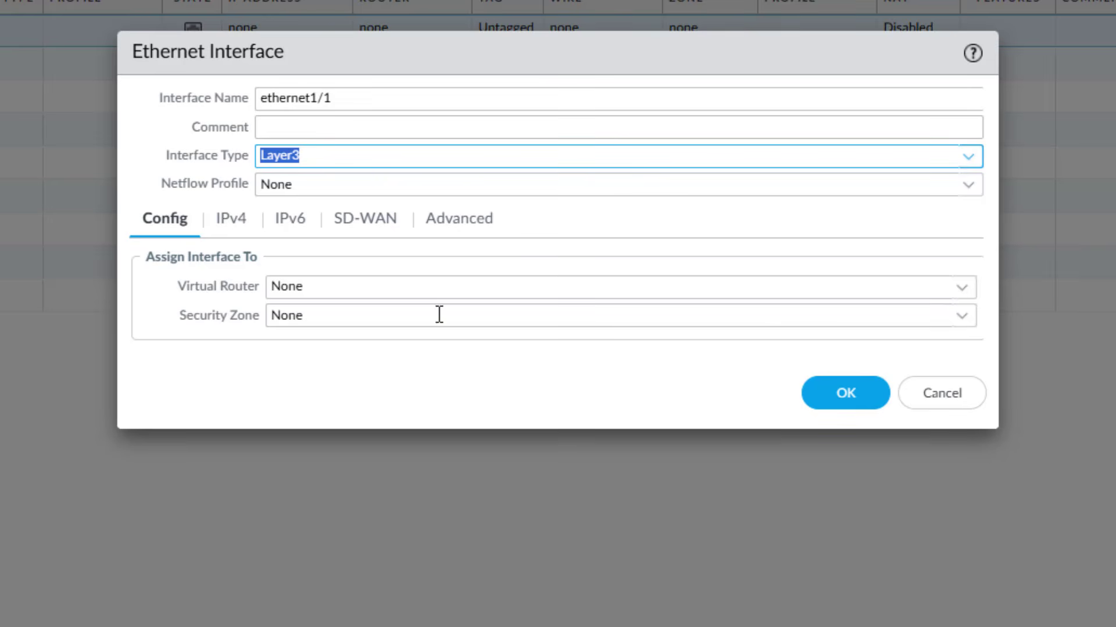
click(968, 319)
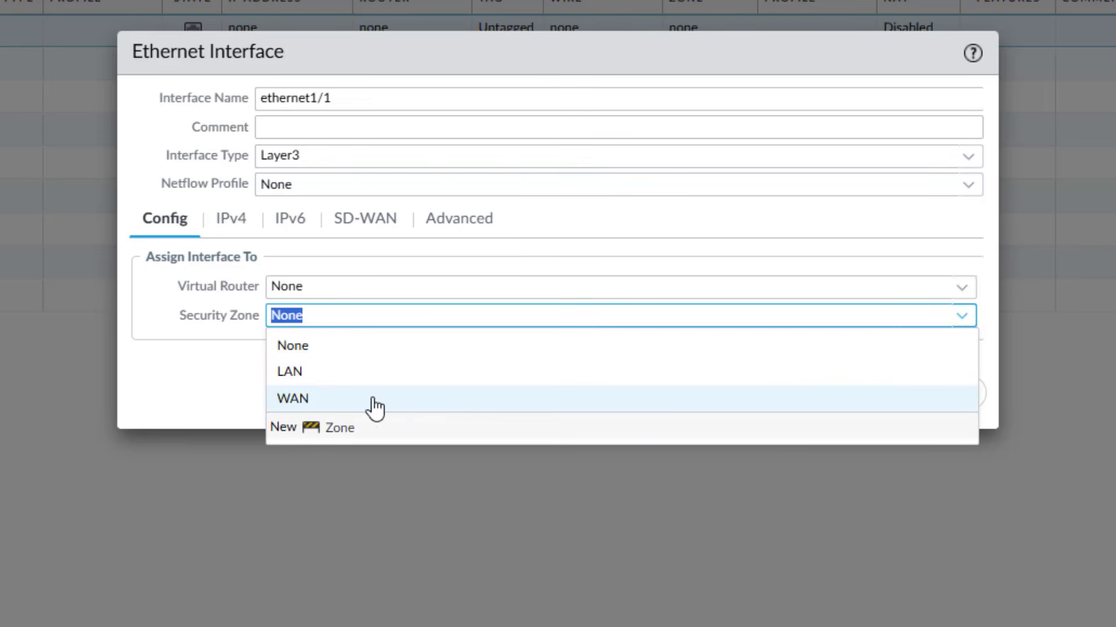
click(352, 407)
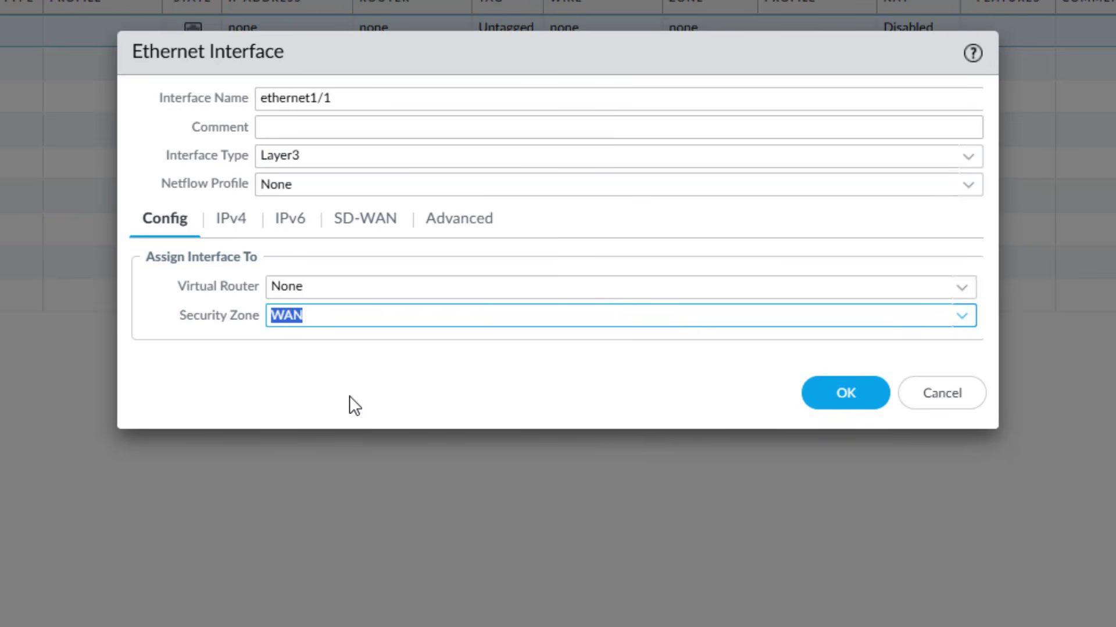
Step: Add the static IPv4 address 192.168.15.150/24 to ethernet1/1 and save the interface
click(237, 220)
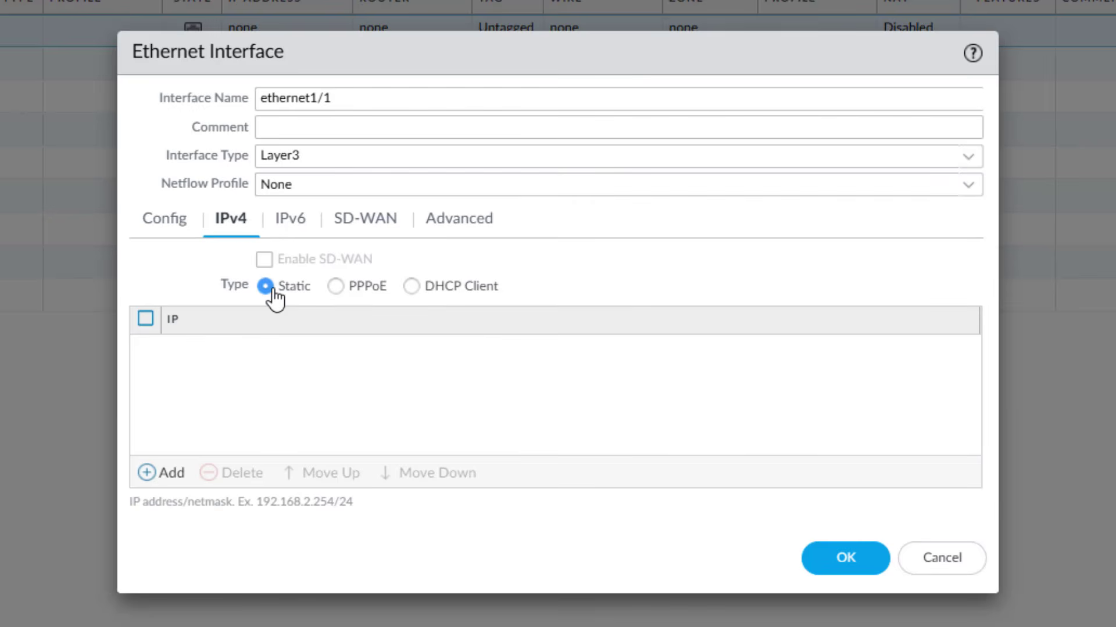
click(163, 473)
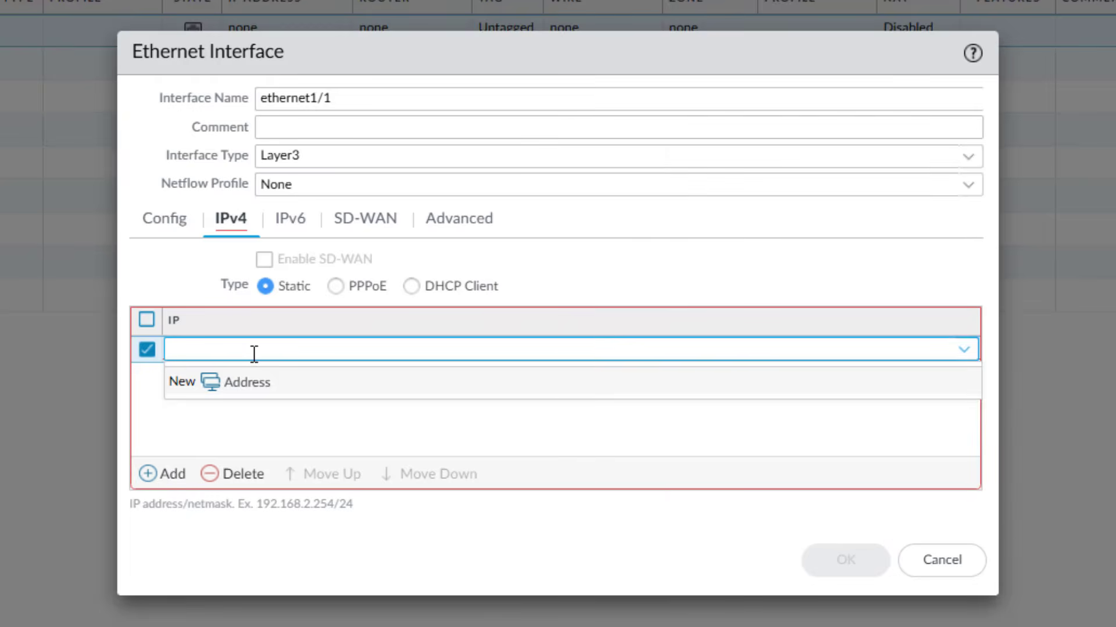
text(192.168.15.150/24)
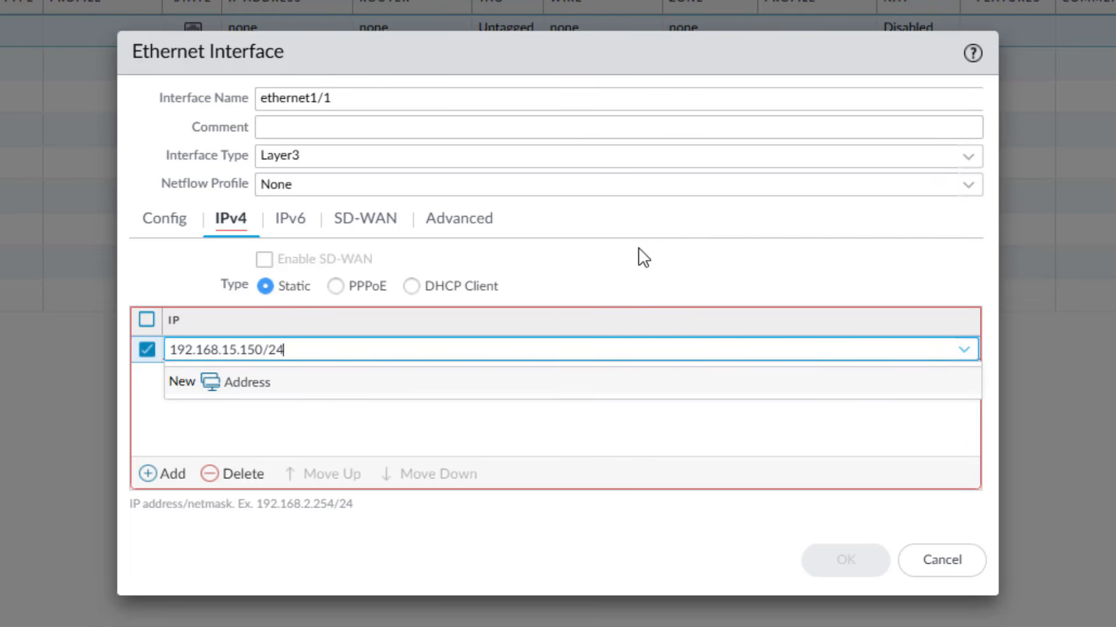
key(Return)
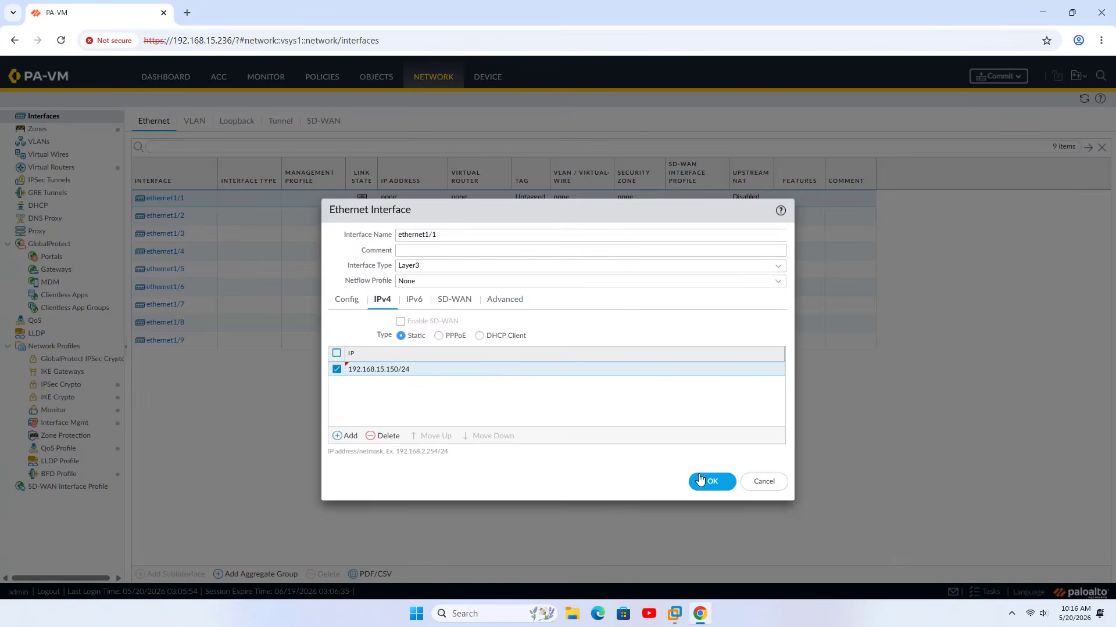
click(831, 560)
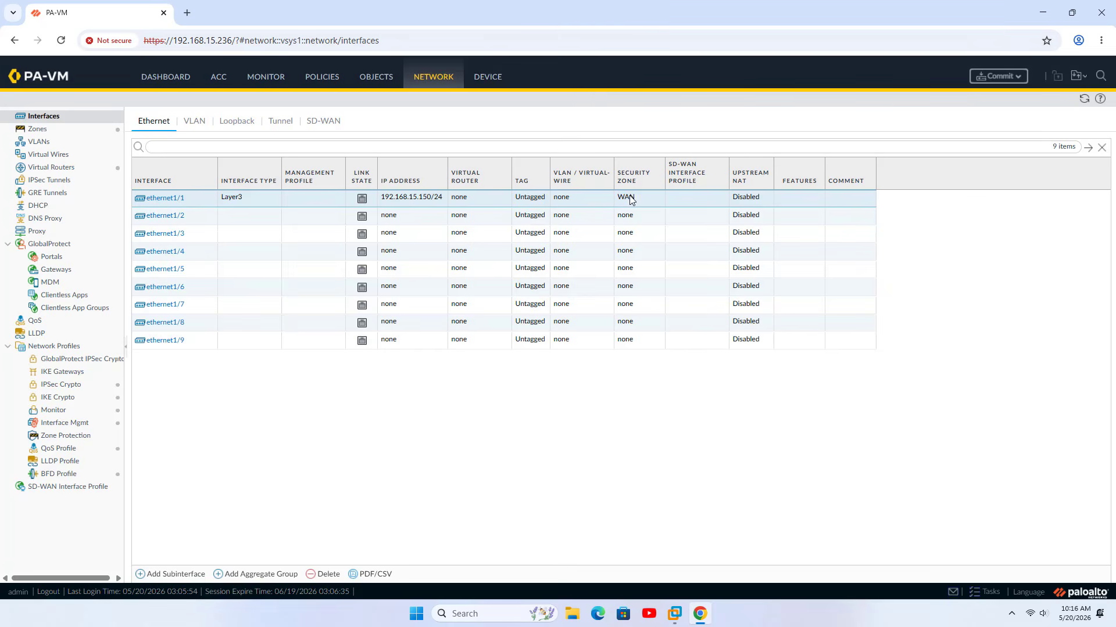
Step: Configure the ethernet1/2 interface as Layer3 and assign it to the LAN security zone
click(161, 221)
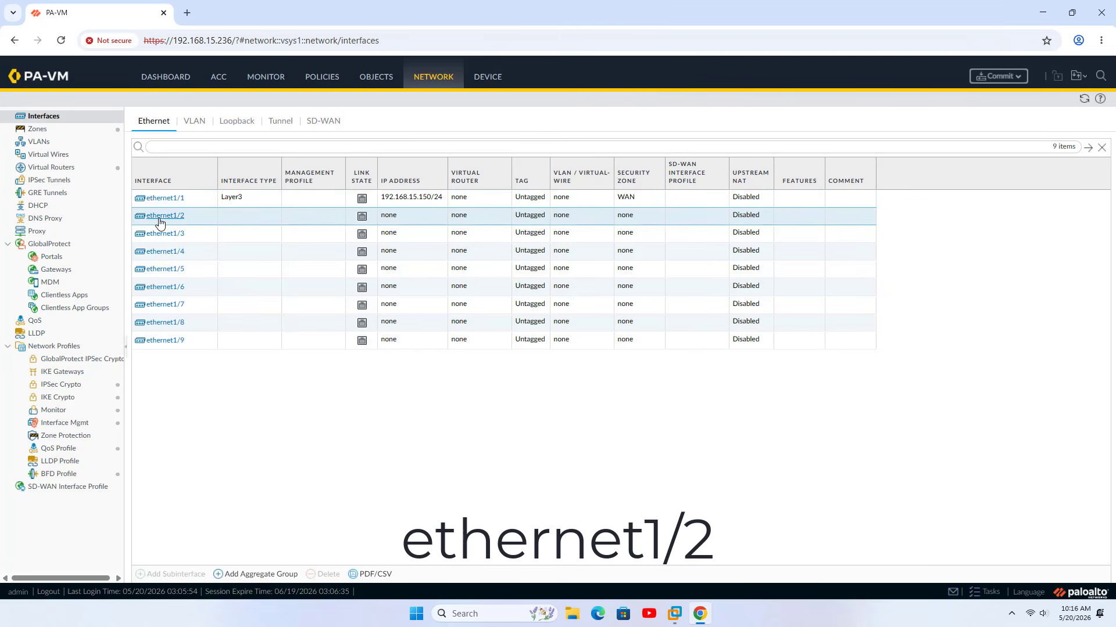
click(161, 216)
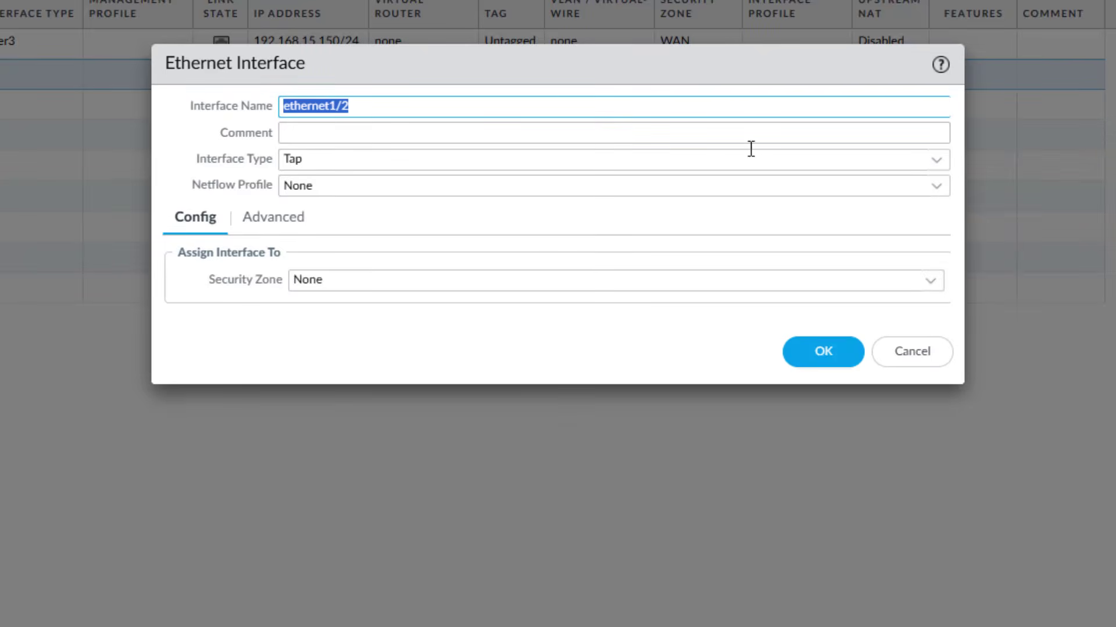
click(936, 161)
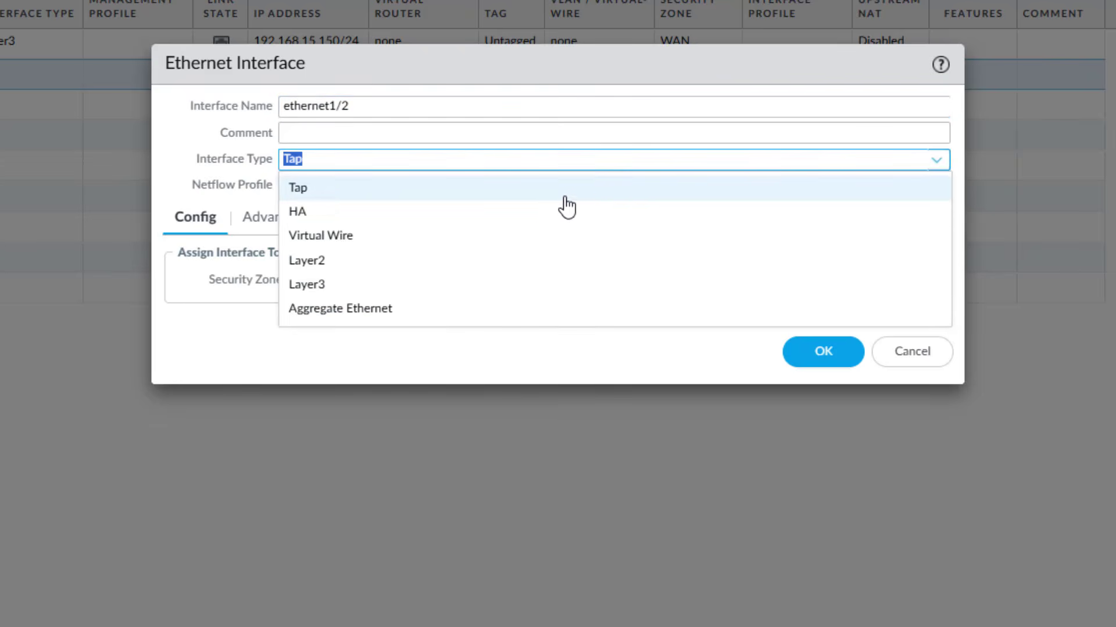
click(482, 286)
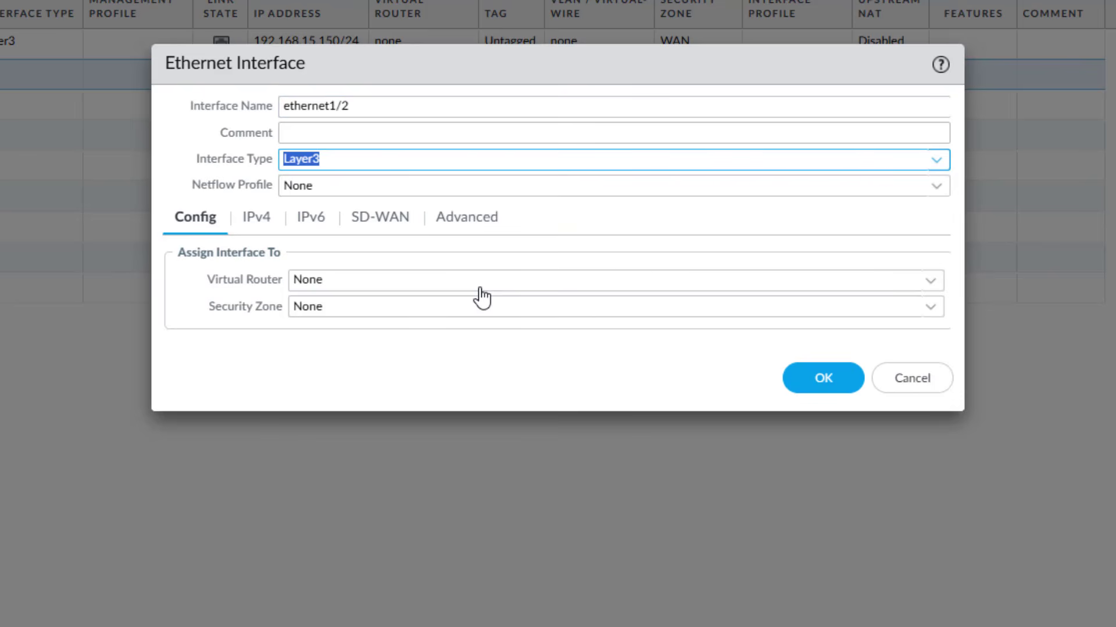
click(371, 310)
click(935, 311)
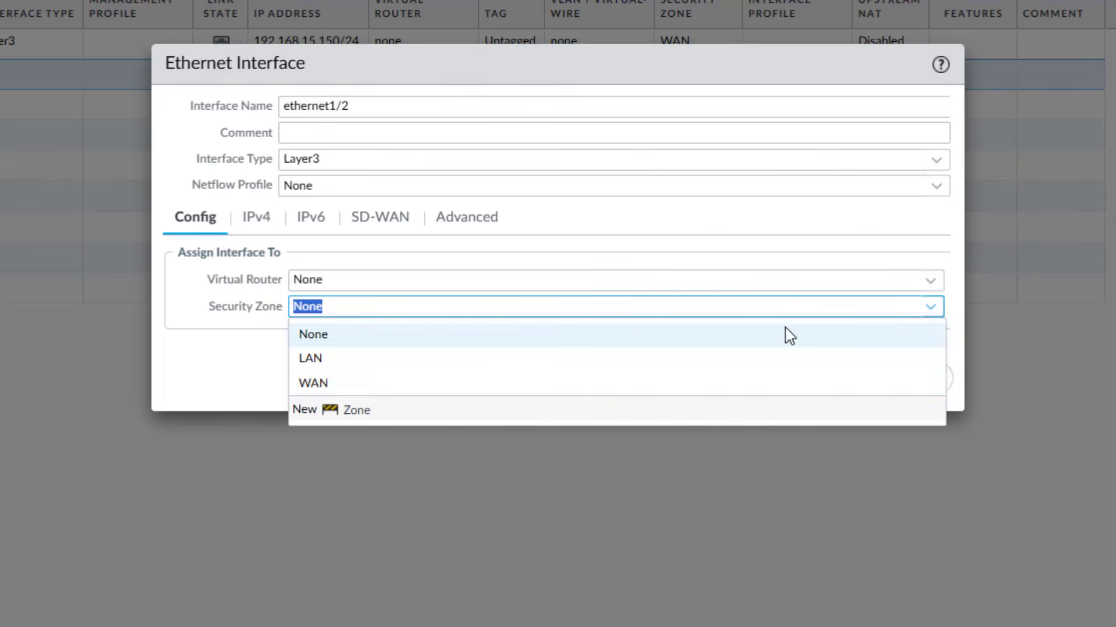
click(485, 359)
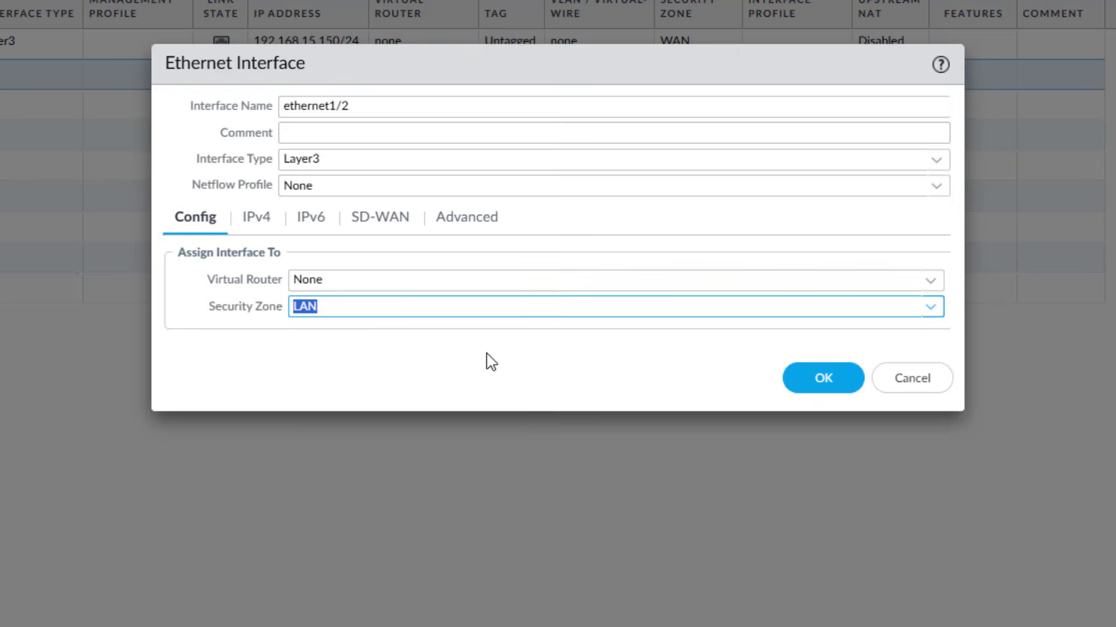
Step: Add the static IPv4 address 10.0.0.1/24 to ethernet1/2
click(263, 230)
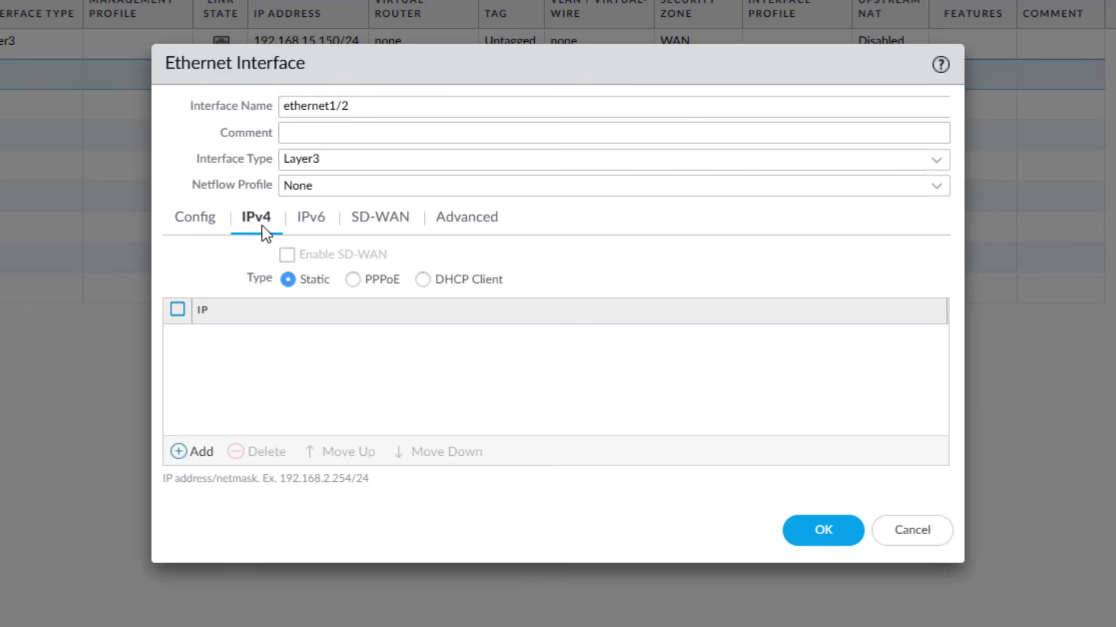
click(197, 457)
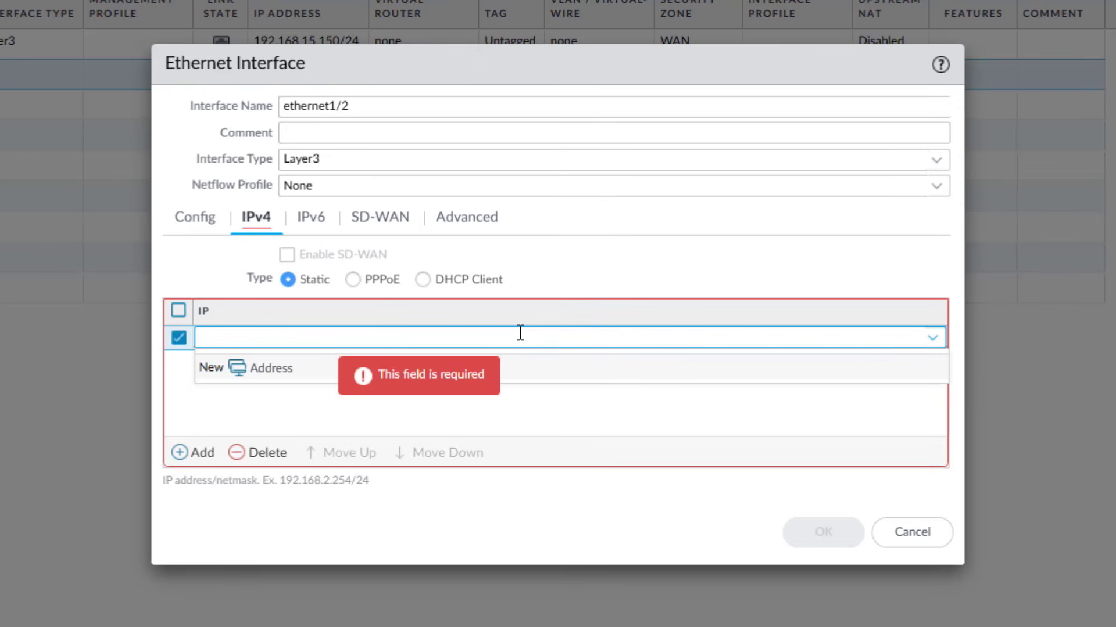
text(10.0.0.1/24)
key(Return)
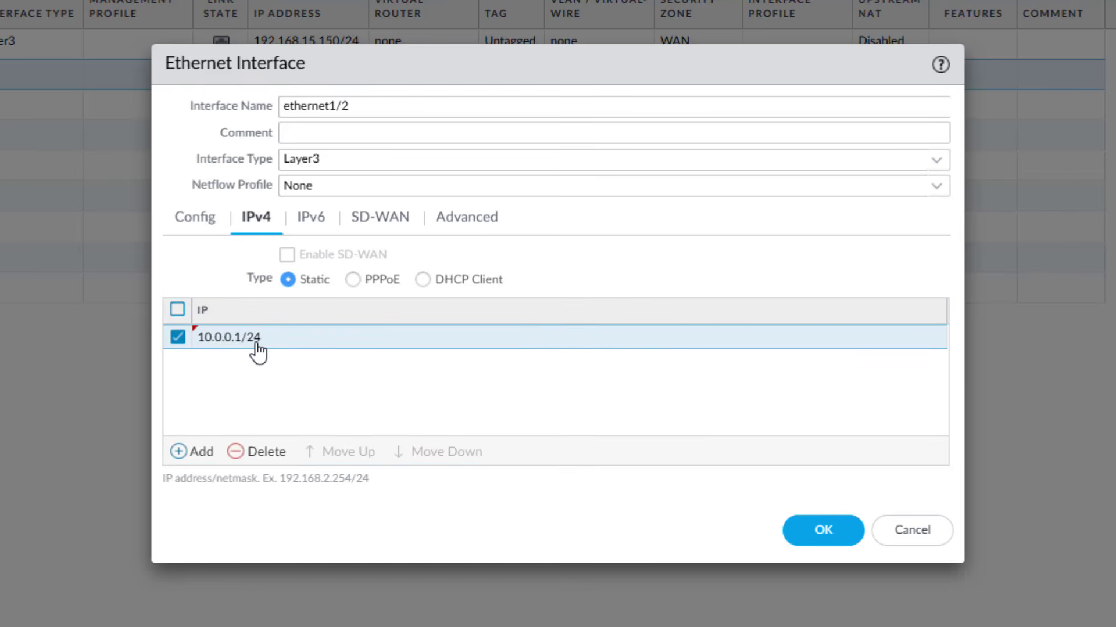
Step: Assign the ping-reponse-pages management profile to ethernet1/2 and save the interface
click(468, 227)
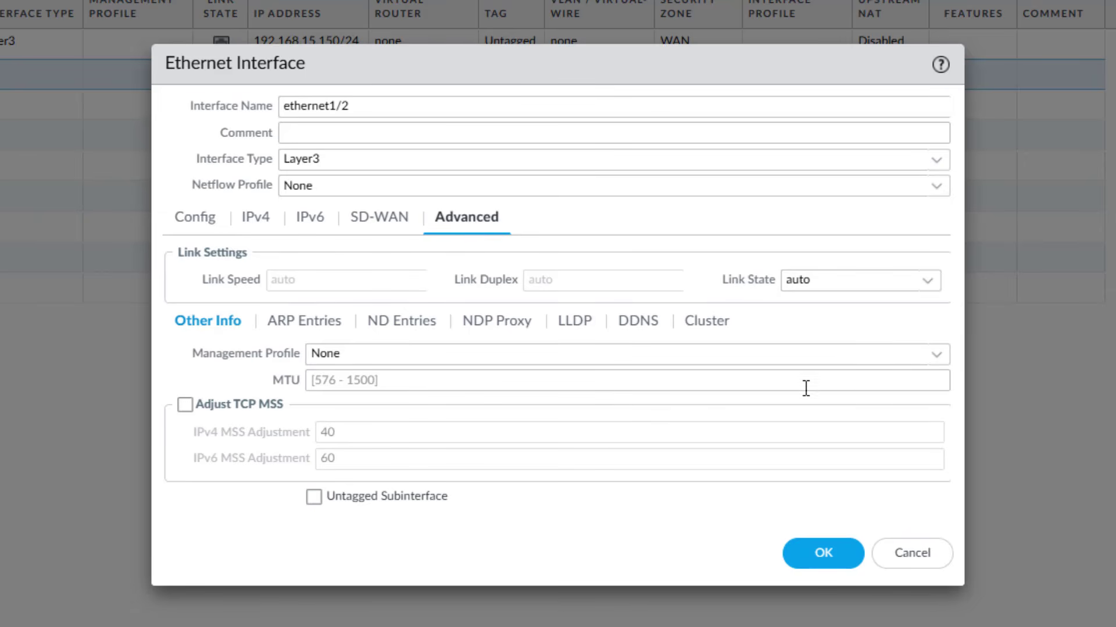
click(937, 358)
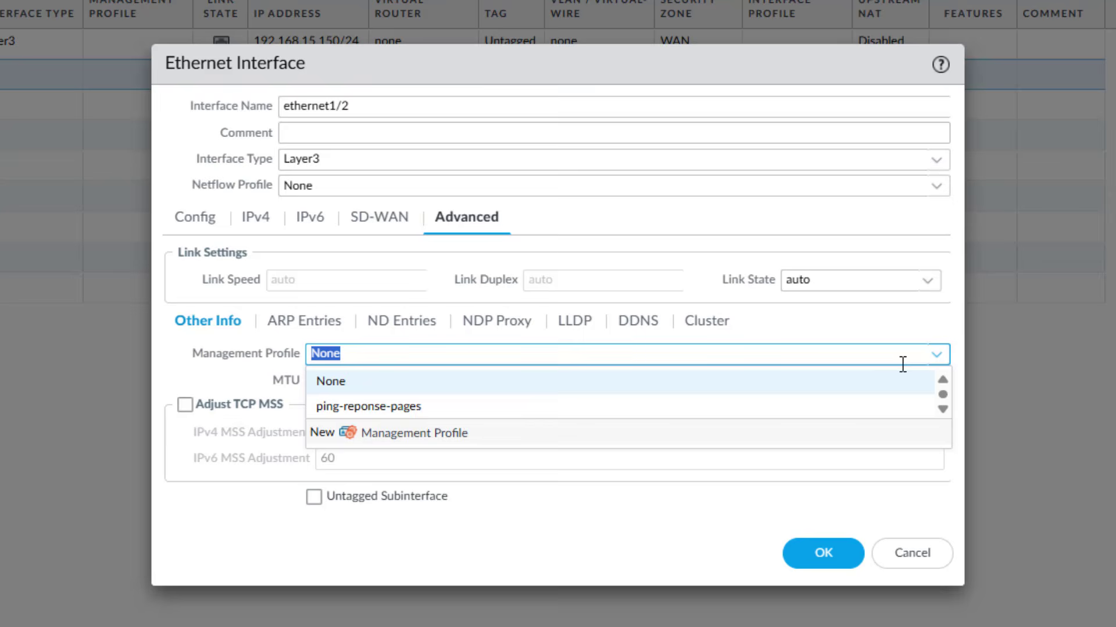
click(527, 406)
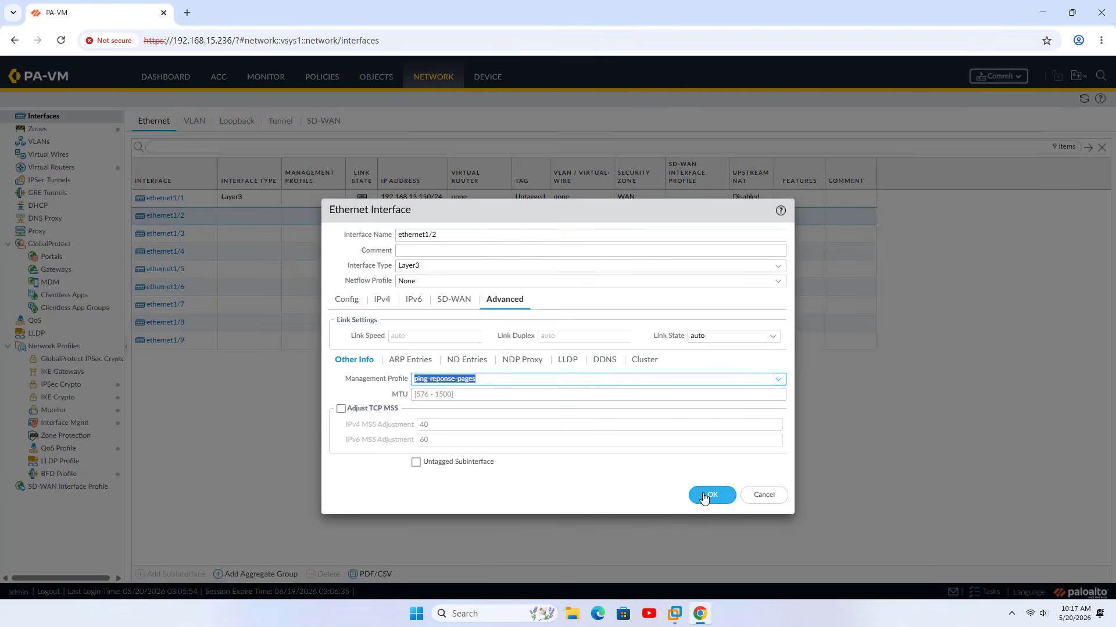
click(703, 498)
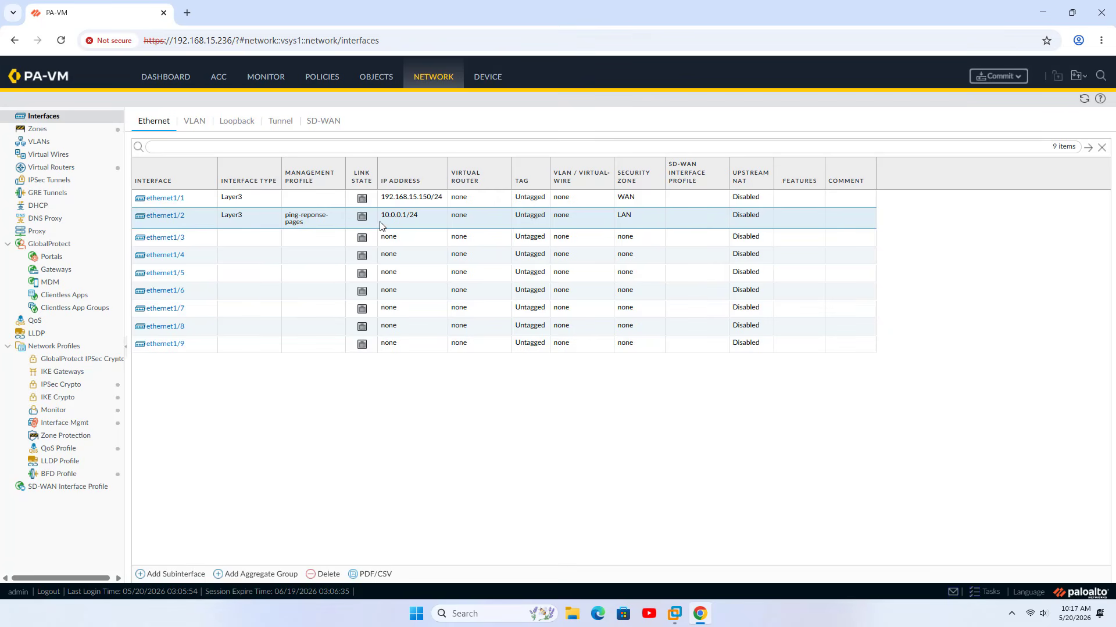
Step: Create a new virtual router named VR1
click(67, 171)
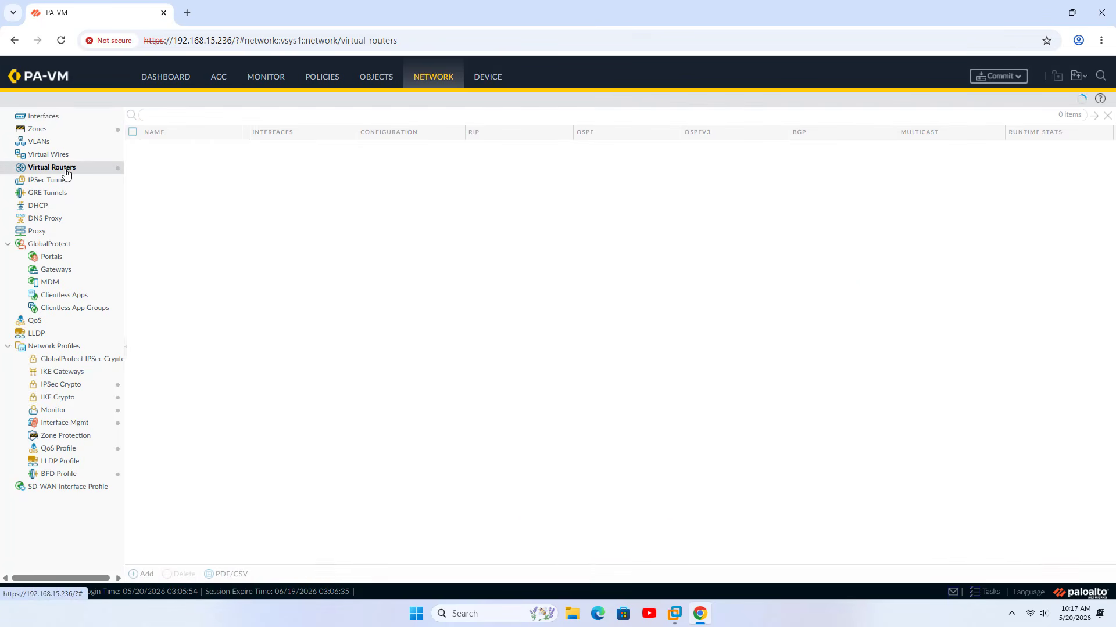
click(144, 575)
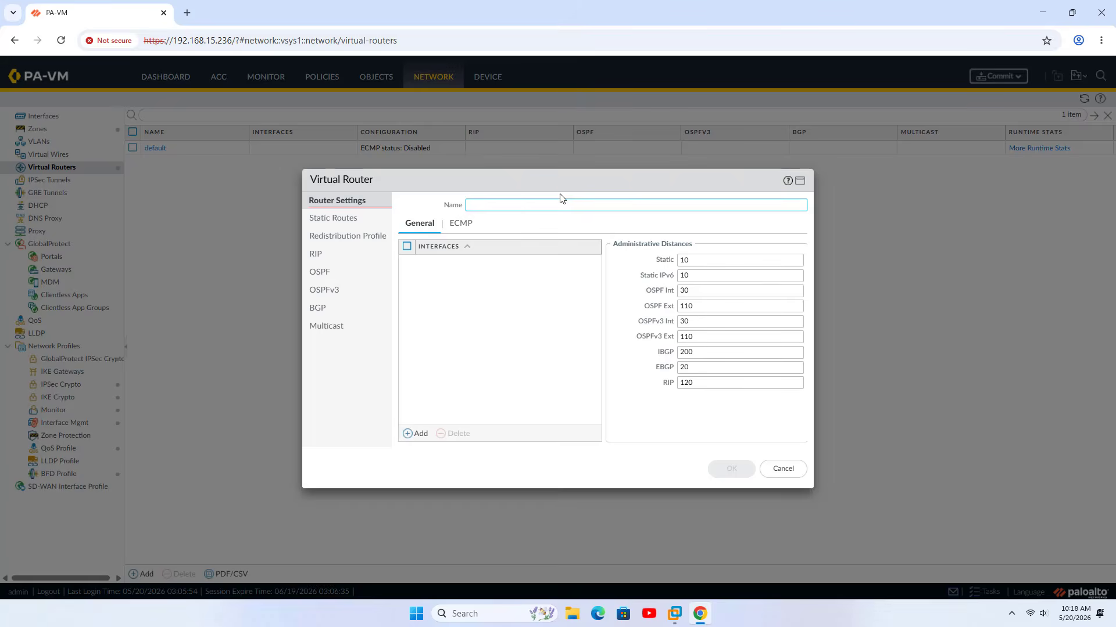
text(V)
text(R1)
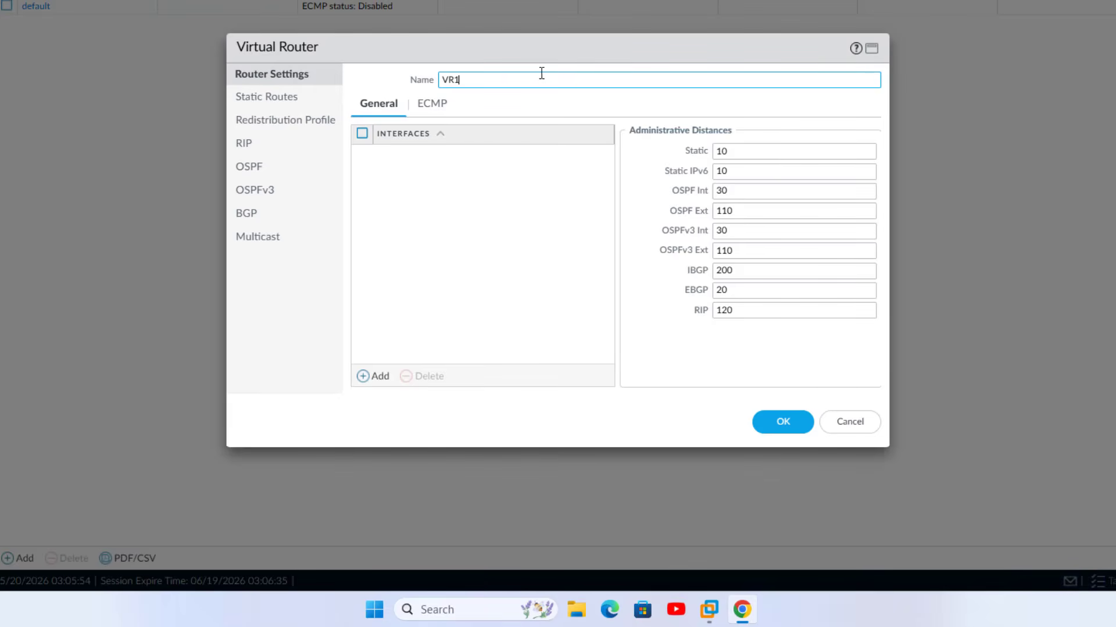
double_click(449, 75)
Step: Add the ethernet1/1 and ethernet1/2 interfaces to the VR1 virtual router
click(379, 382)
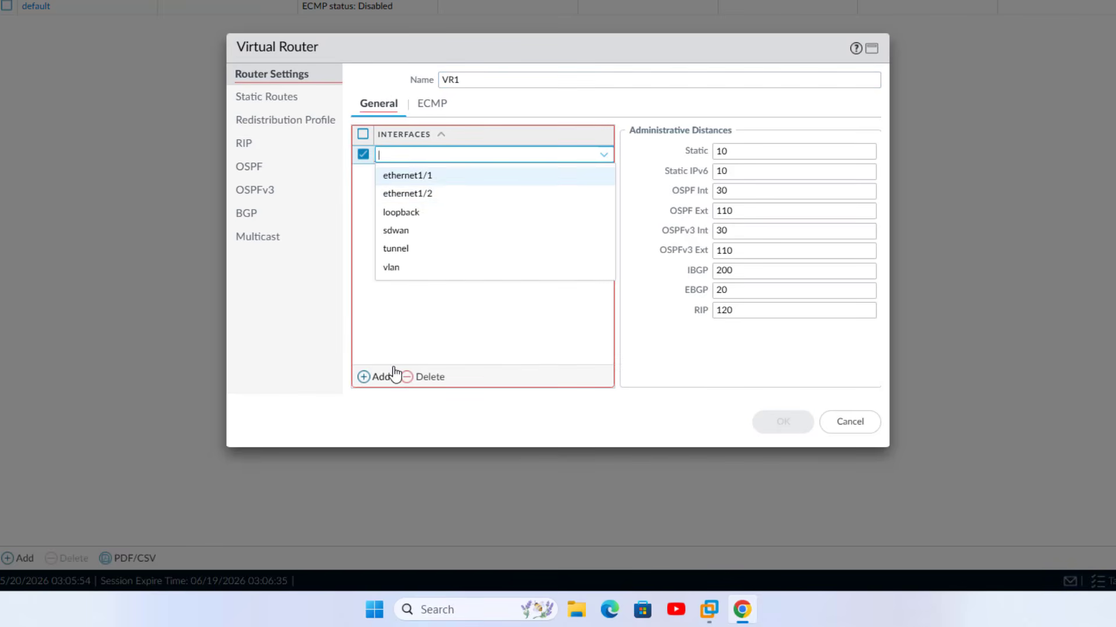
click(438, 176)
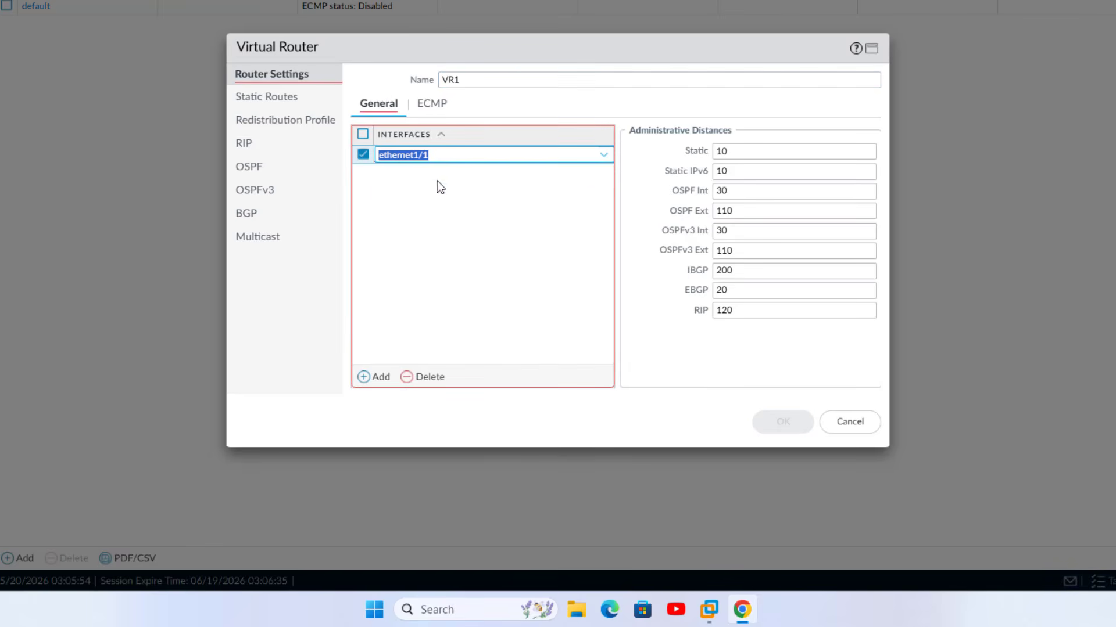
click(383, 379)
click(436, 214)
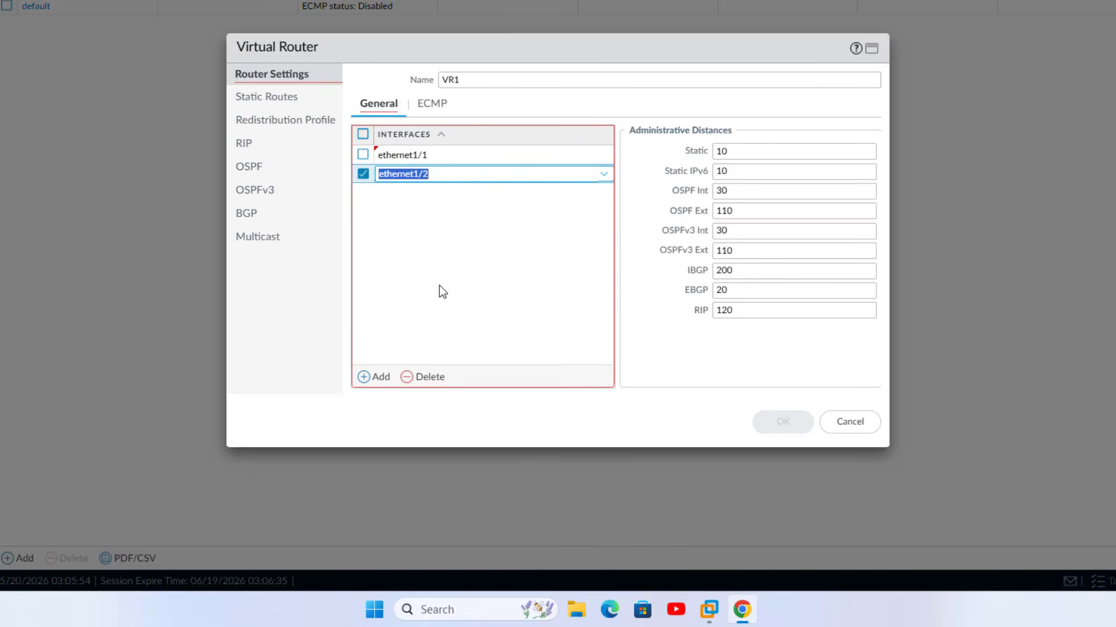
click(439, 285)
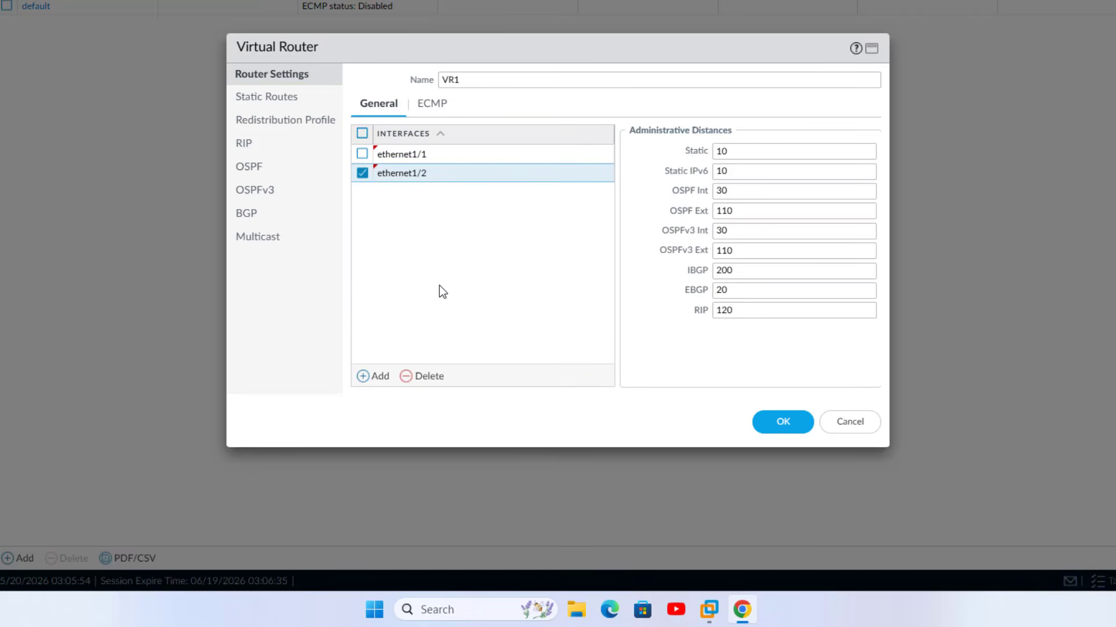
Step: Add an IPv4 static route to VR1 named default-route with destination 0.0.0.0/0
click(274, 98)
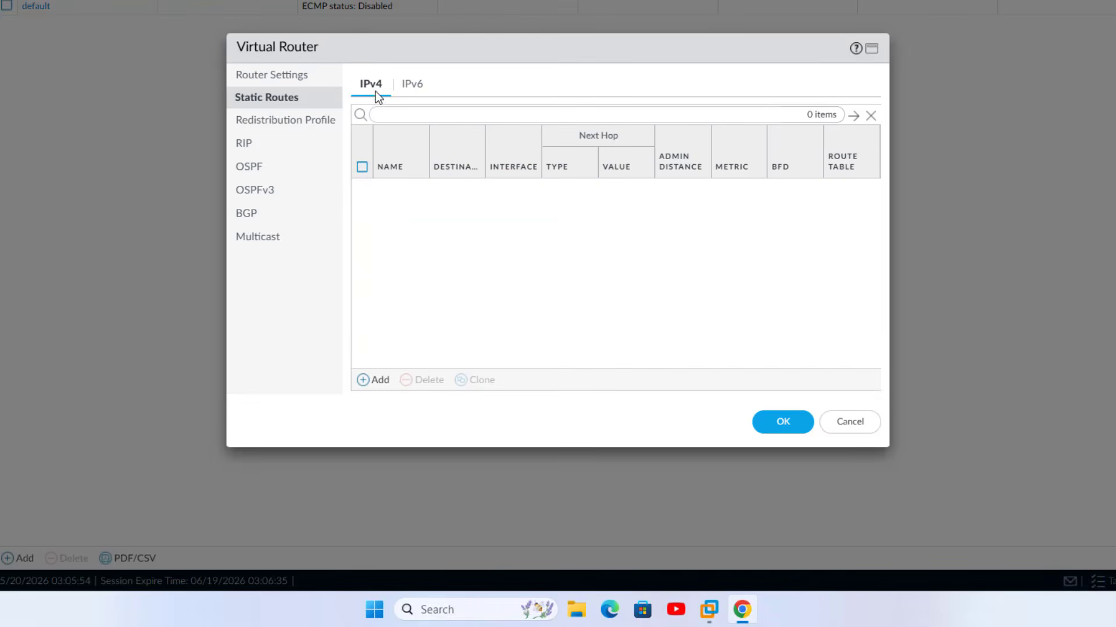
click(379, 380)
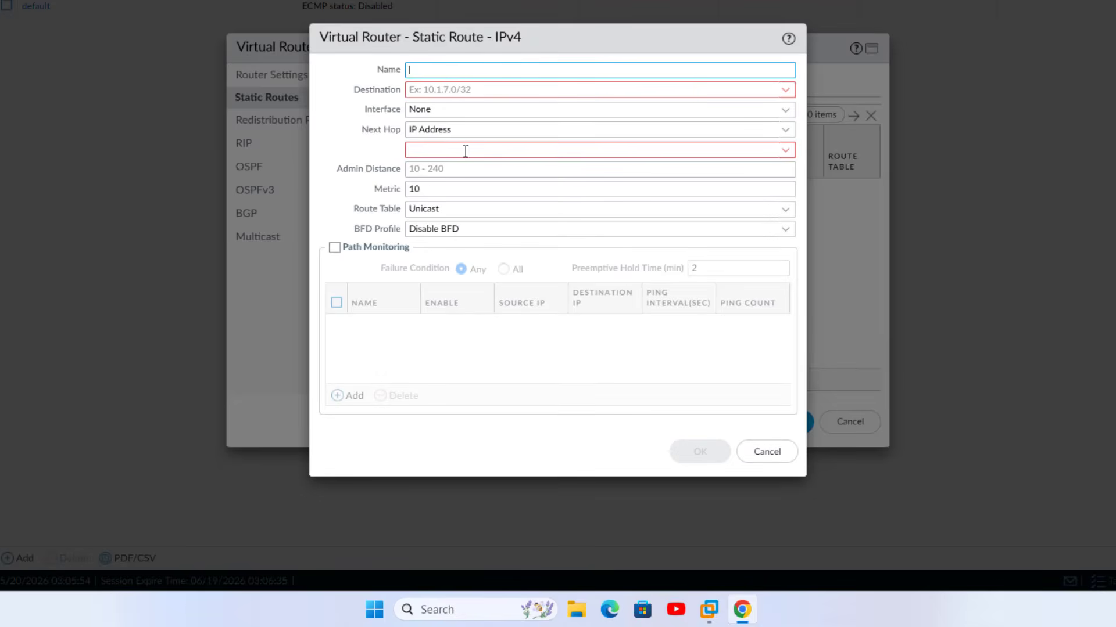
text(default-router)
key(BackSpace)
click(503, 91)
text(0.0)
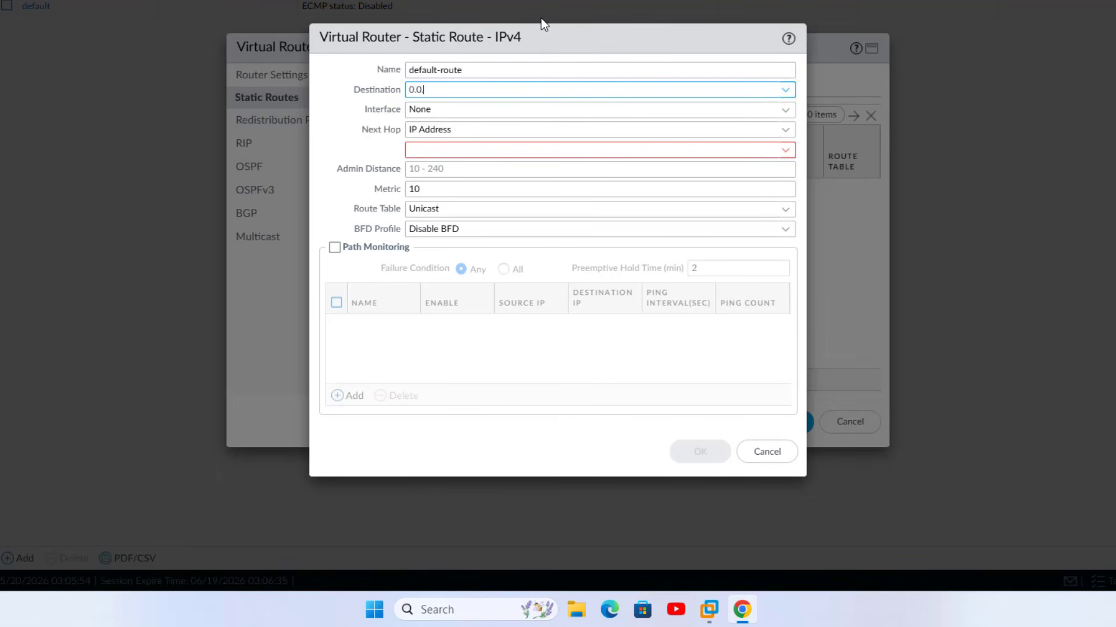
text(.0.0/)
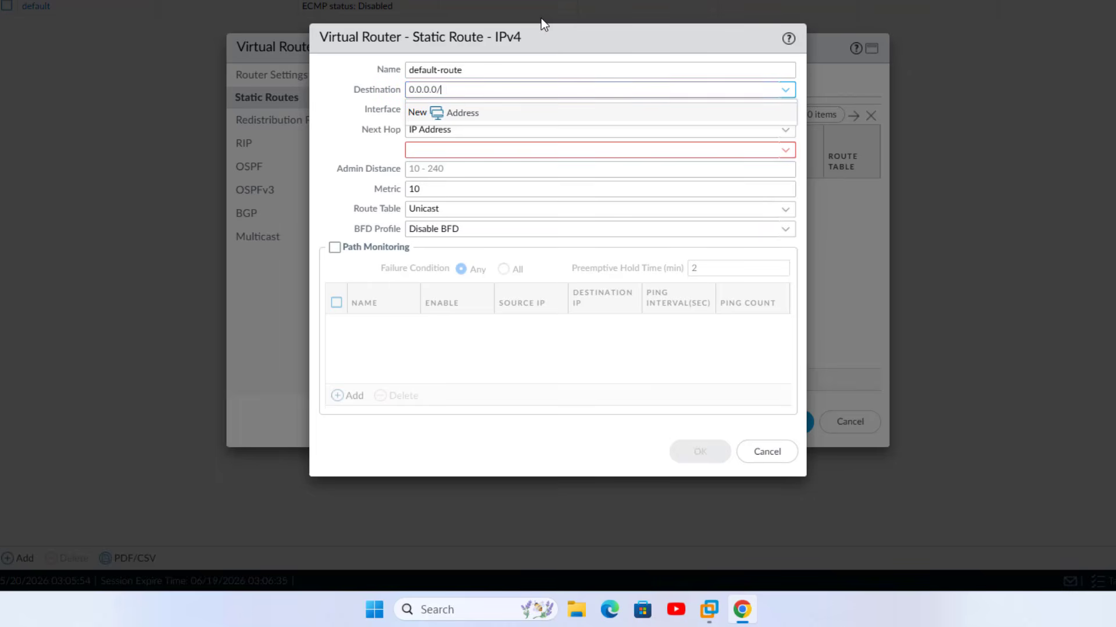
text(0)
click(542, 18)
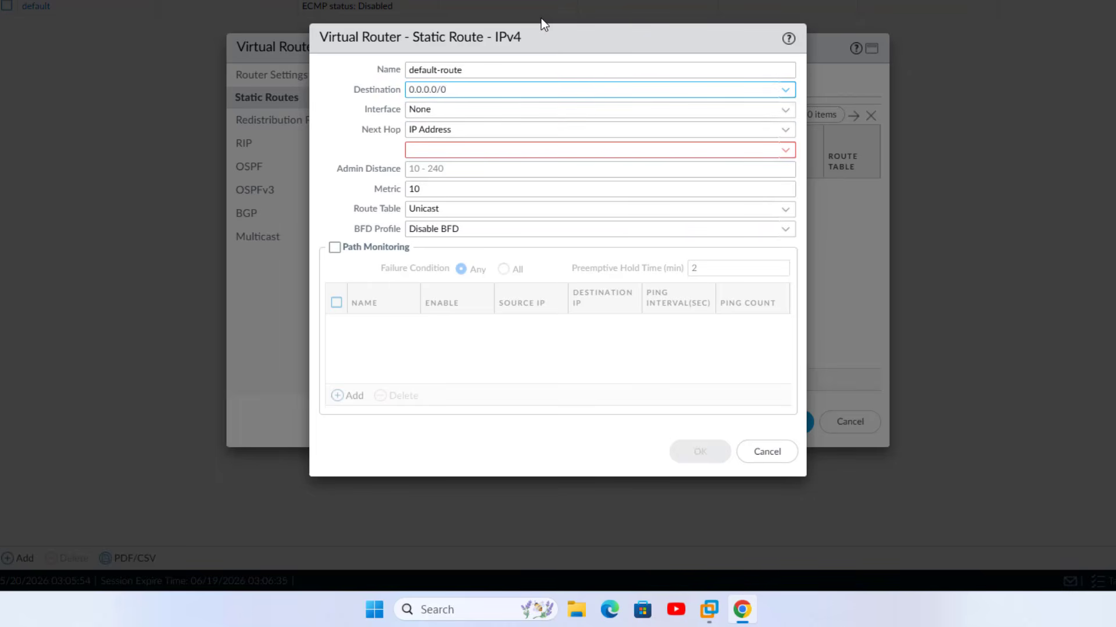
Step: Set the route's interface to ethernet1/1 and its next hop to IP address 192.168.15.1, saving the route and virtual router
click(789, 110)
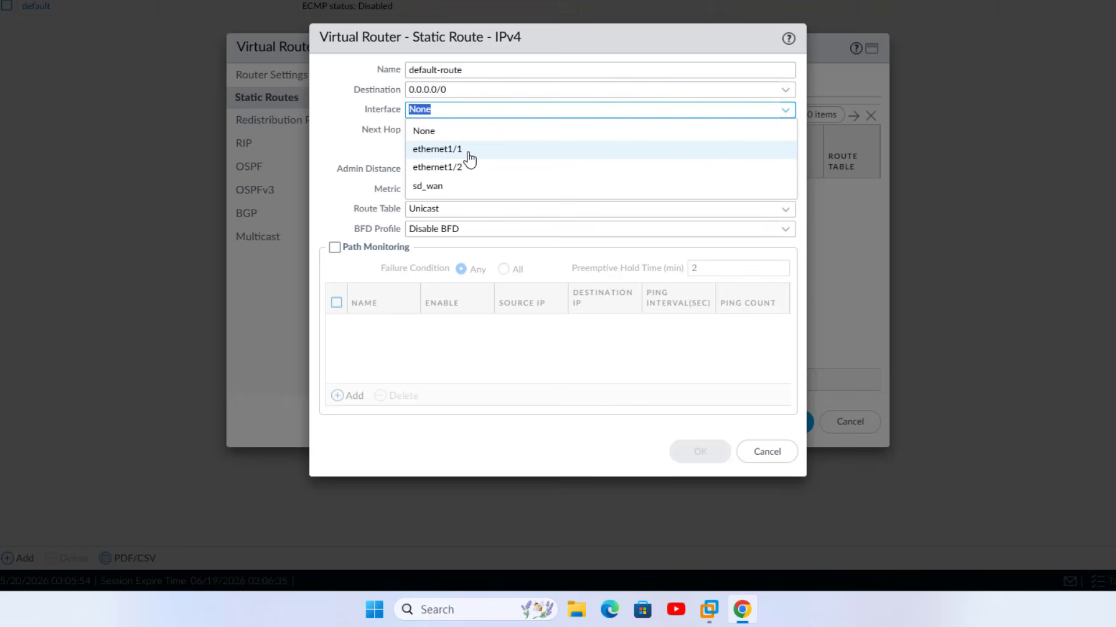
click(468, 150)
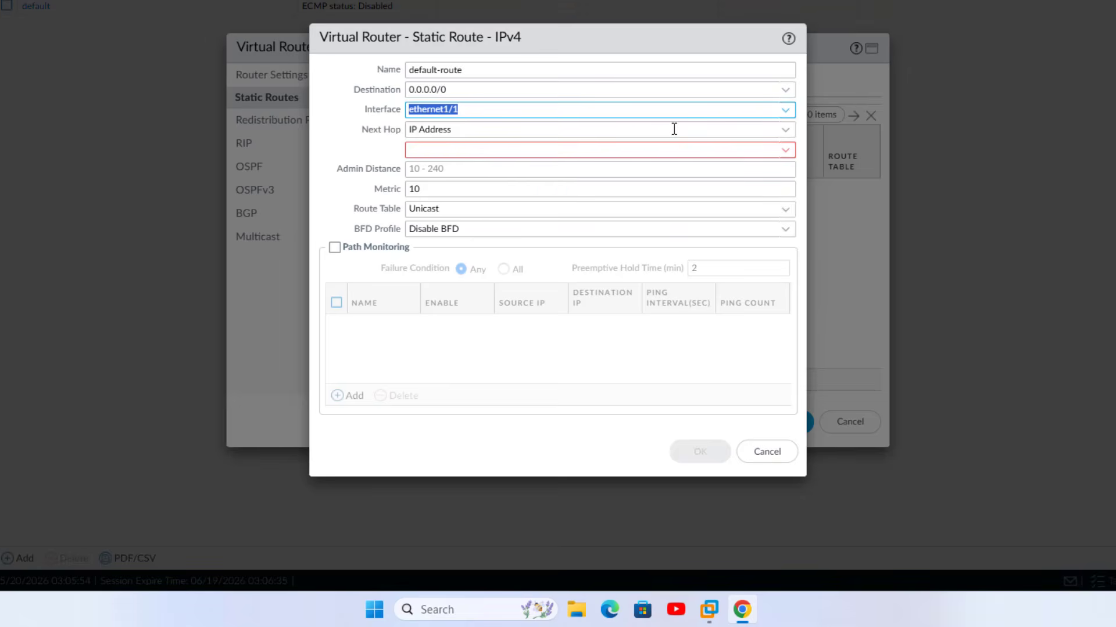
click(785, 131)
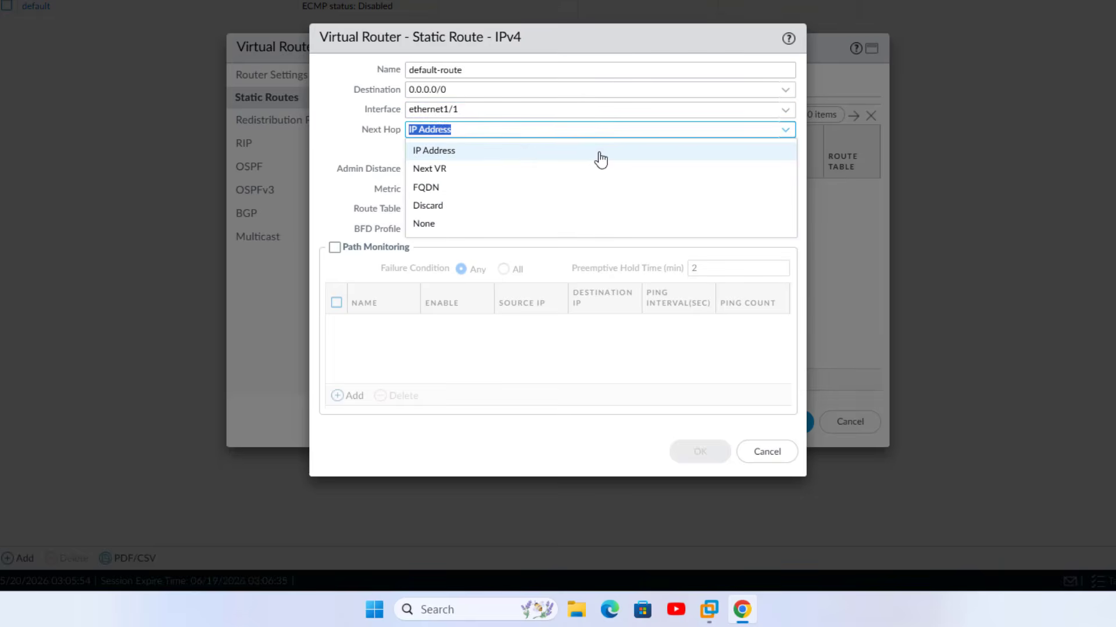
click(524, 152)
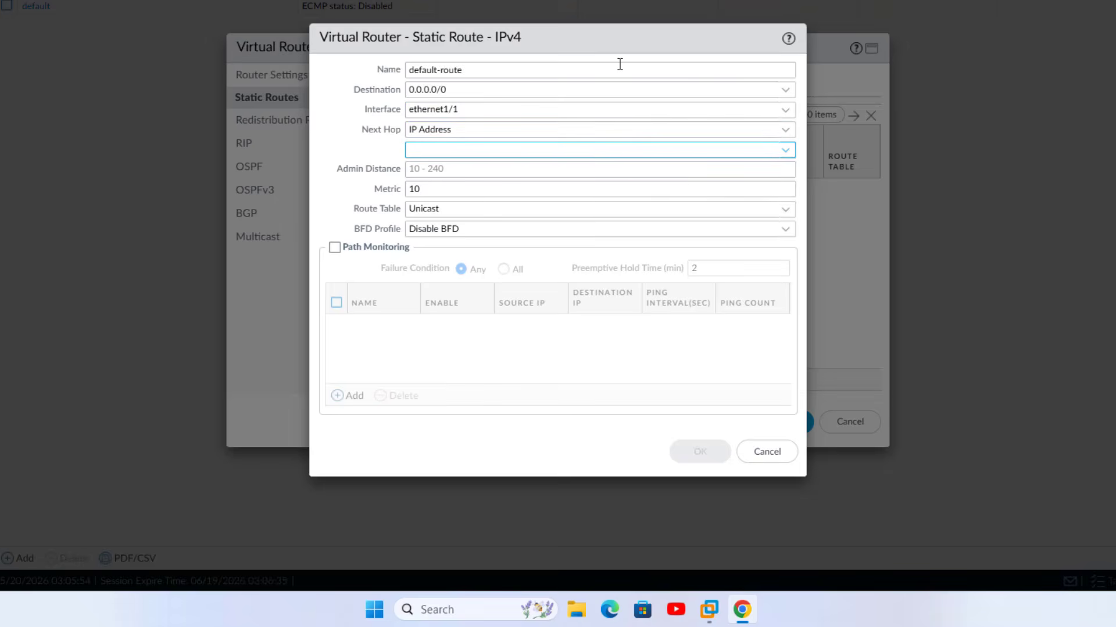
text(168)
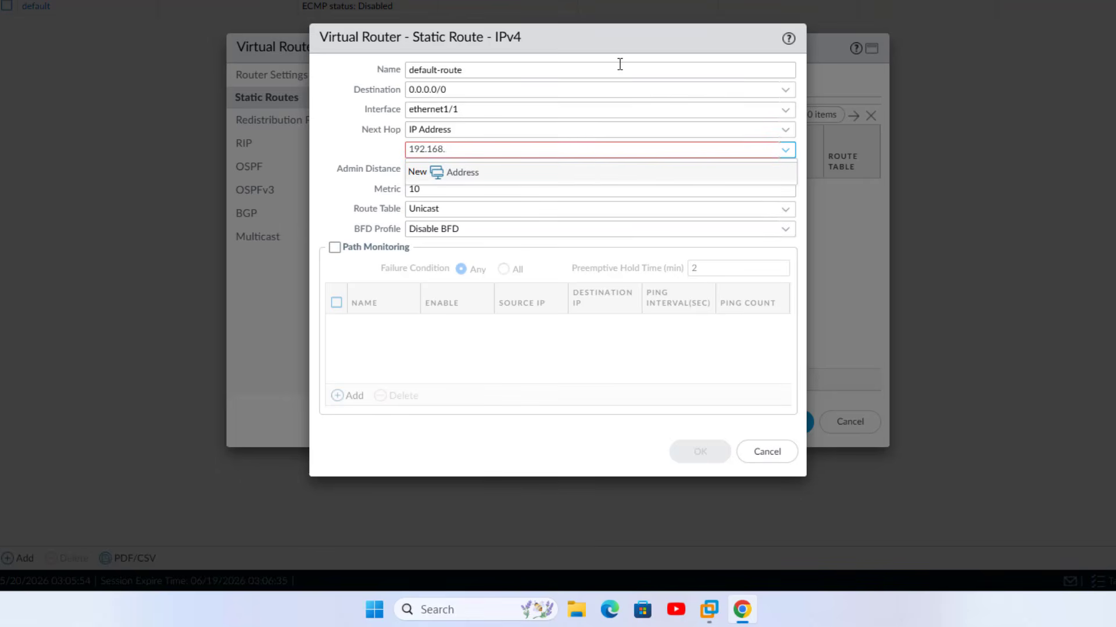
text(.15.1)
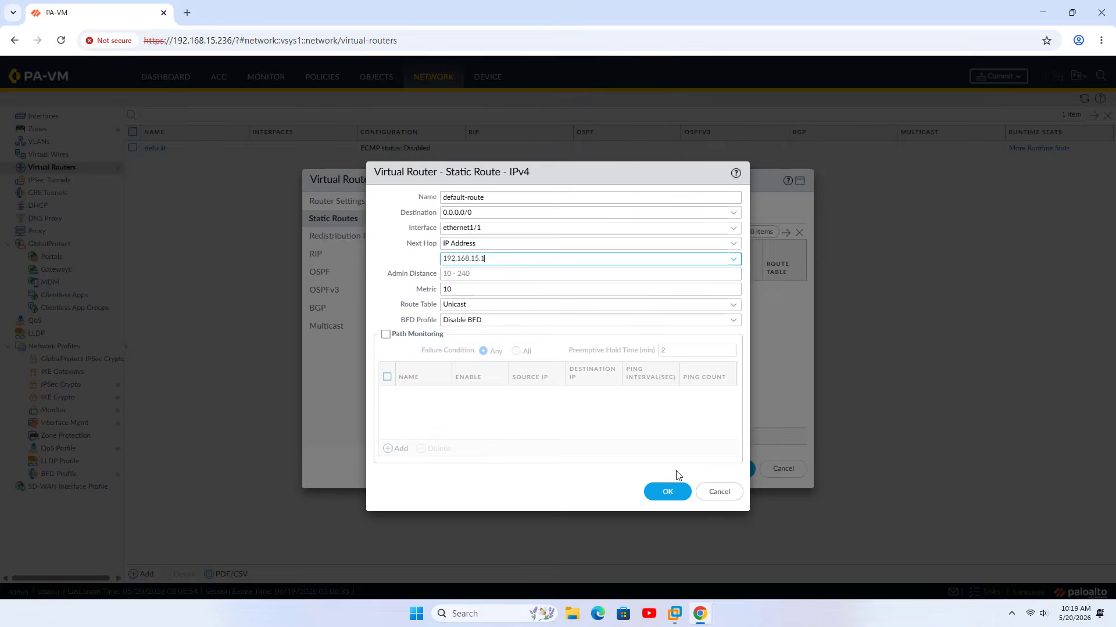
click(668, 490)
click(730, 468)
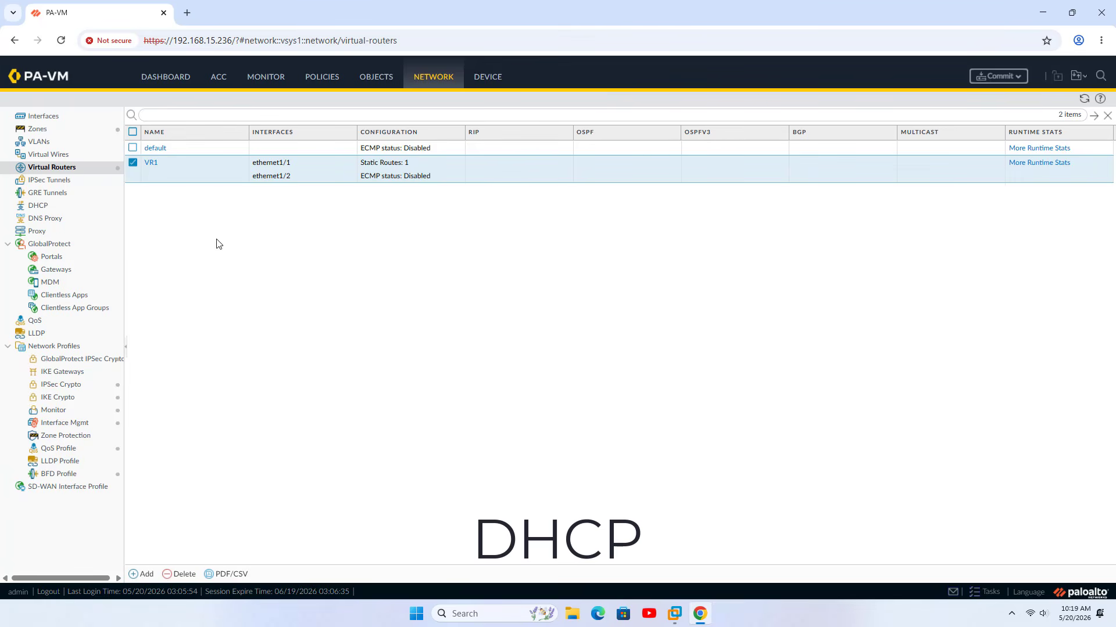
Step: Create a DHCP server on the ethernet1/2 interface with its mode set to enabled
click(46, 208)
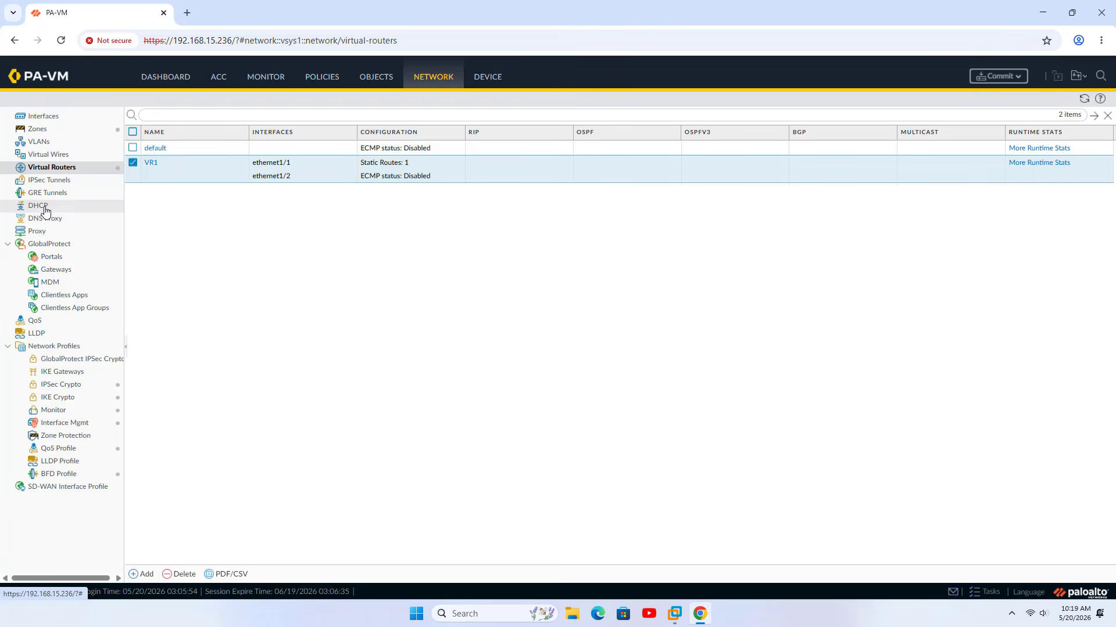
click(152, 575)
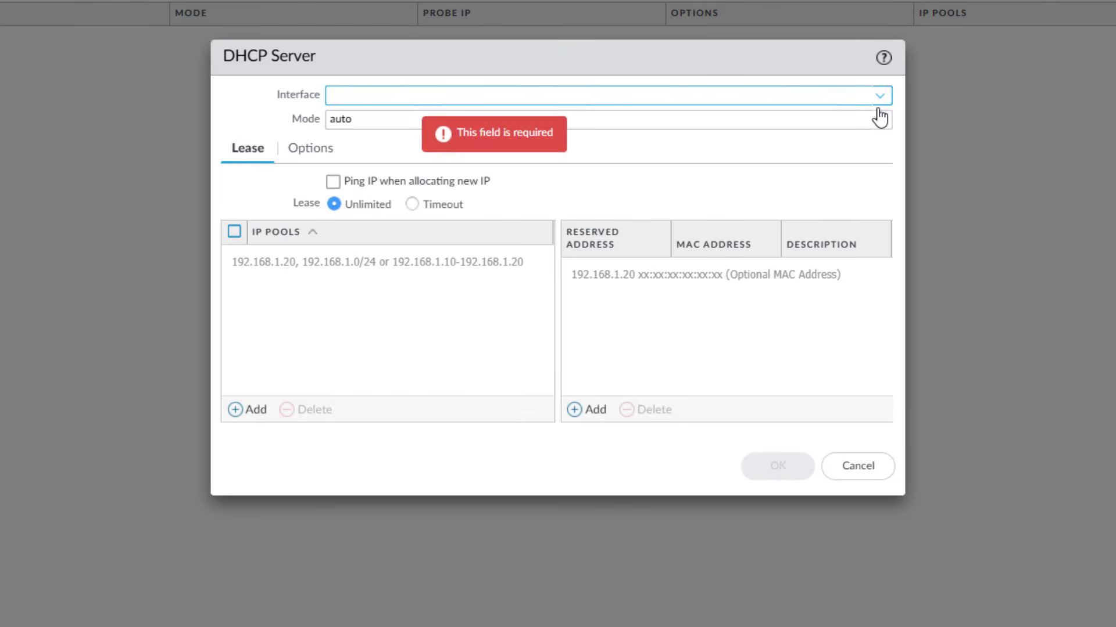
click(765, 218)
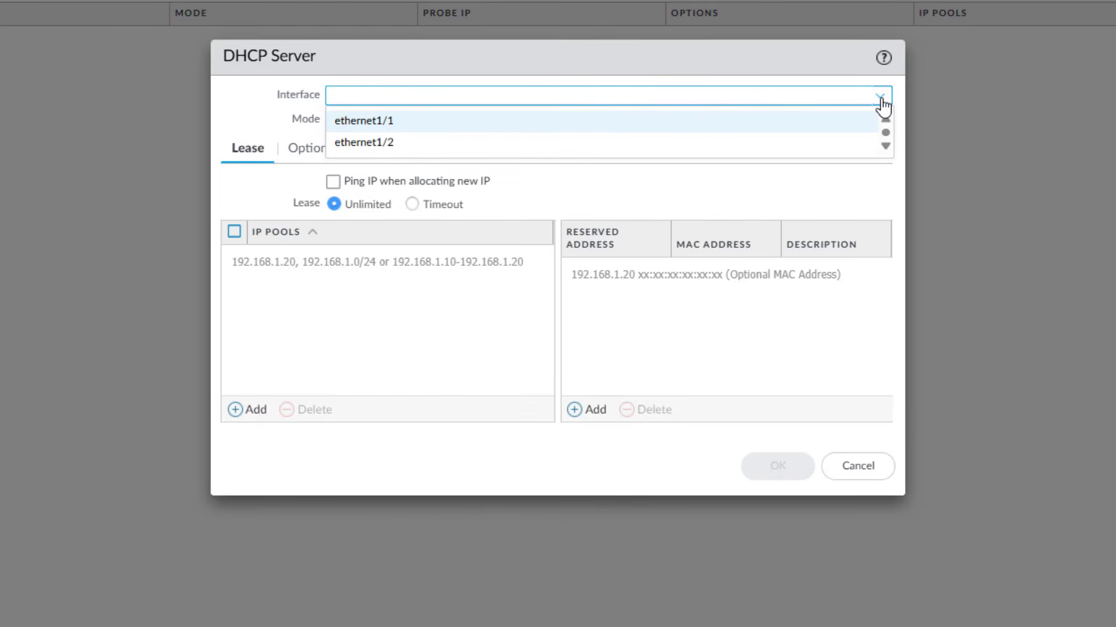
click(395, 144)
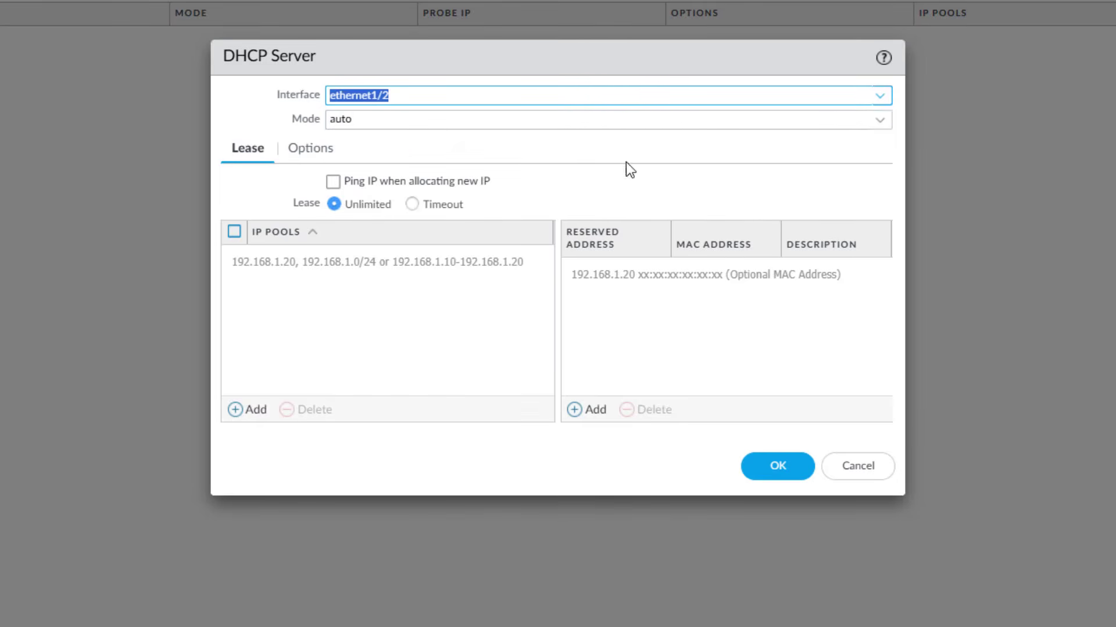
click(882, 122)
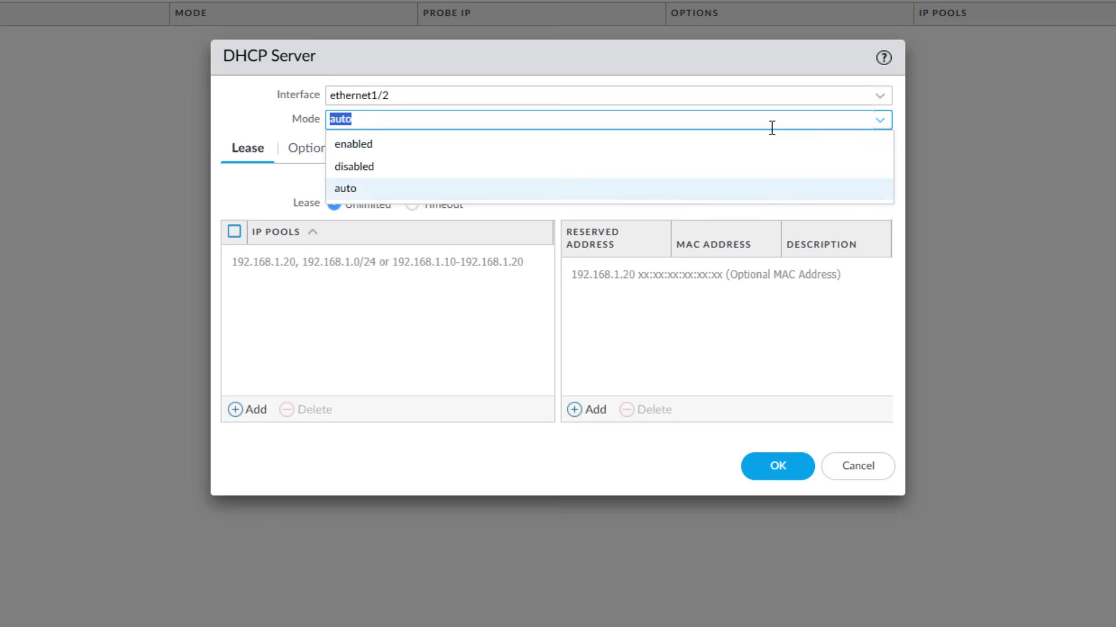
click(416, 145)
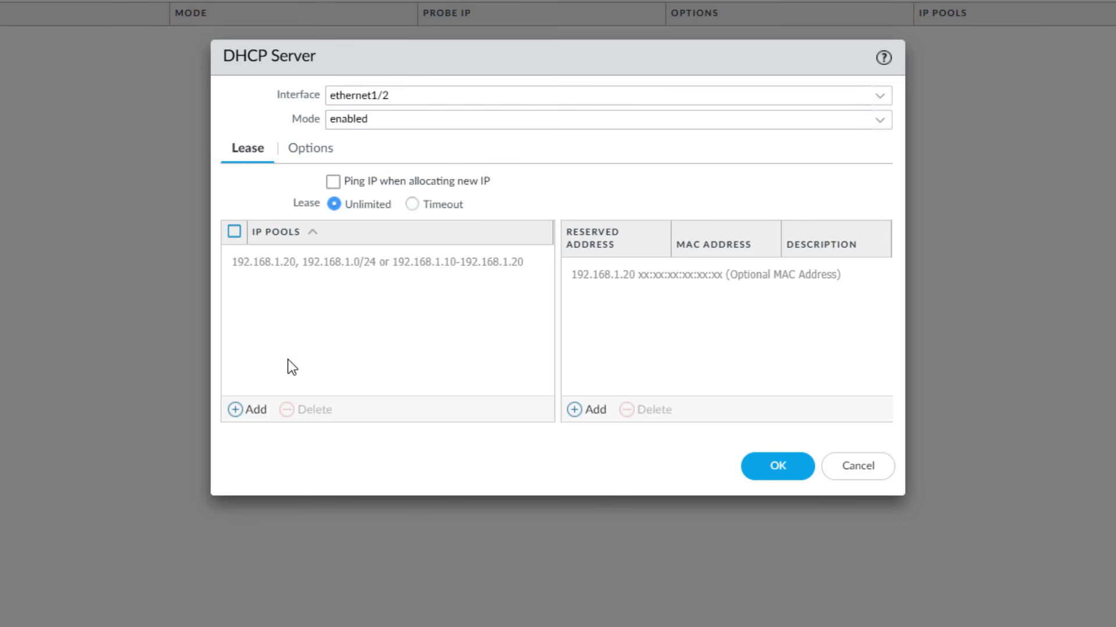
Step: Add the IP pool 10.0.0.100-10.0.0.200 to the DHCP server's lease settings
click(250, 410)
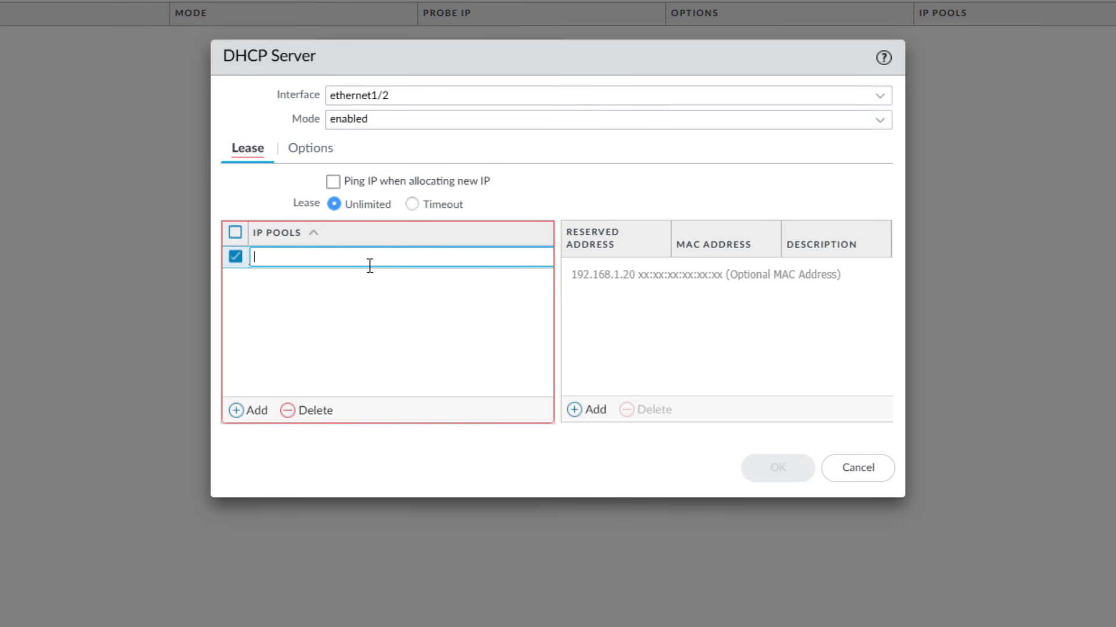
text(10.0.0.100-10.0.0.)
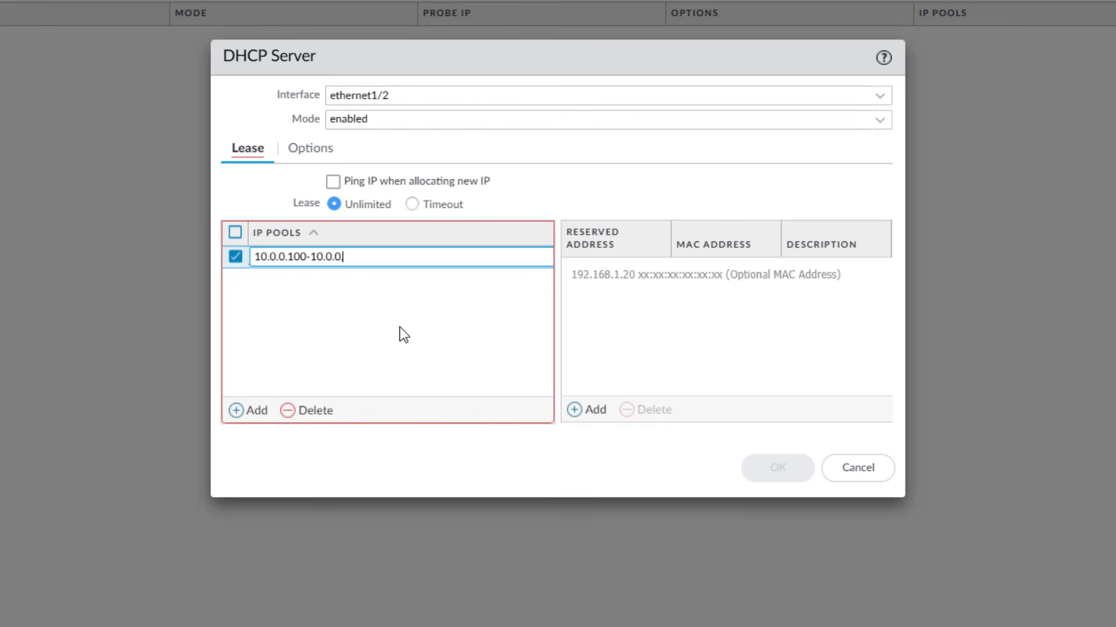
text(200)
key(Return)
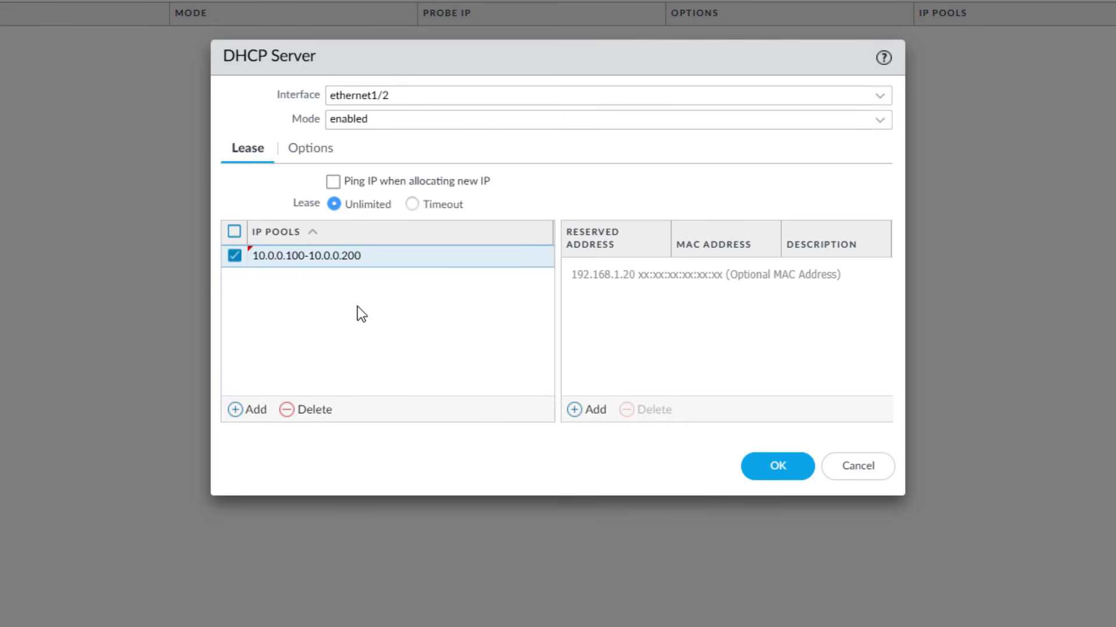
Step: Set the DHCP server's gateway option to 10.0.0.1 and its subnet mask to 255.255.255.0
click(323, 151)
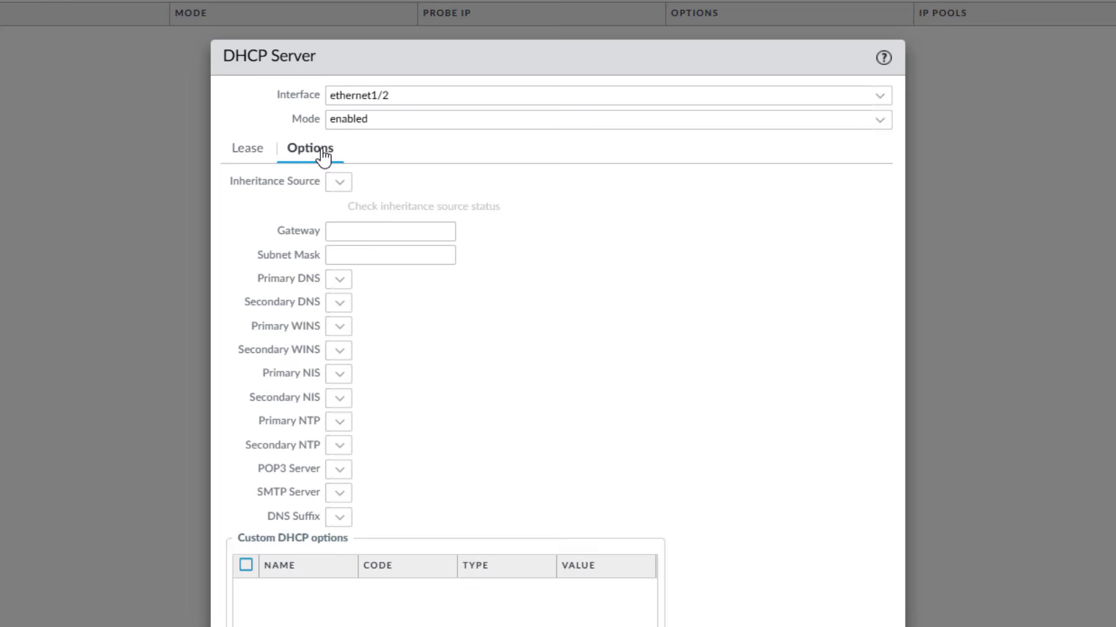
click(357, 232)
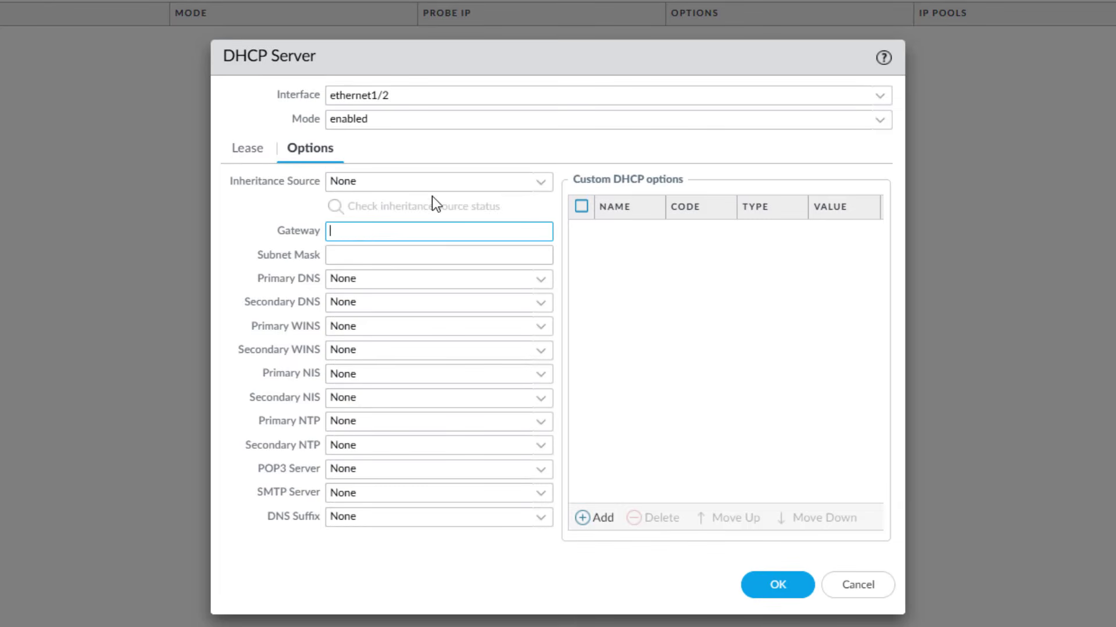
text(10.0.0)
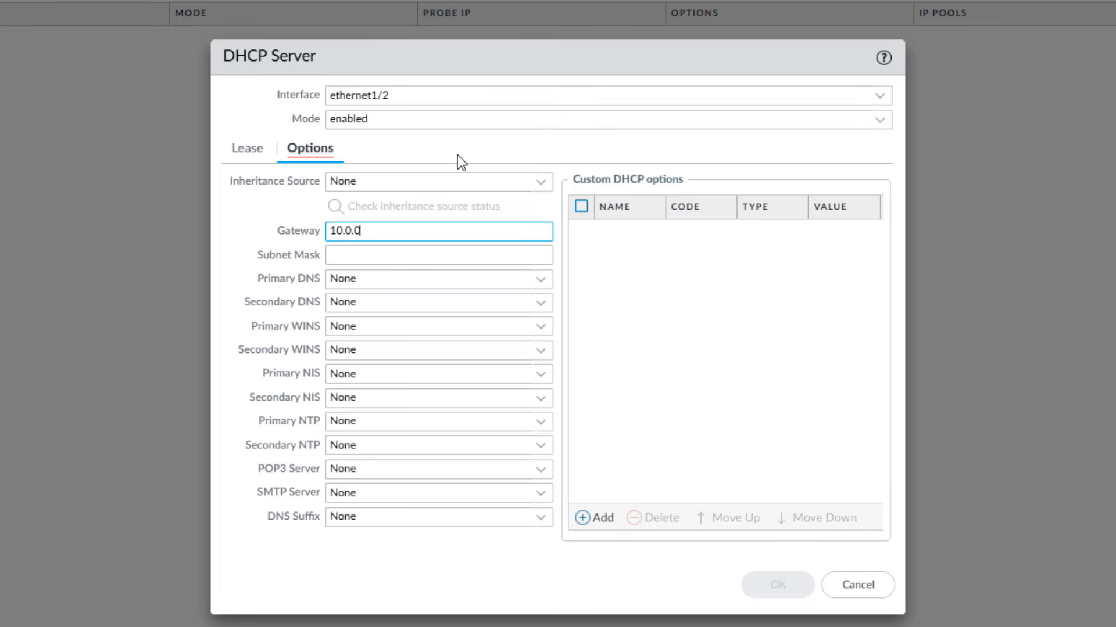
text(.1)
click(445, 259)
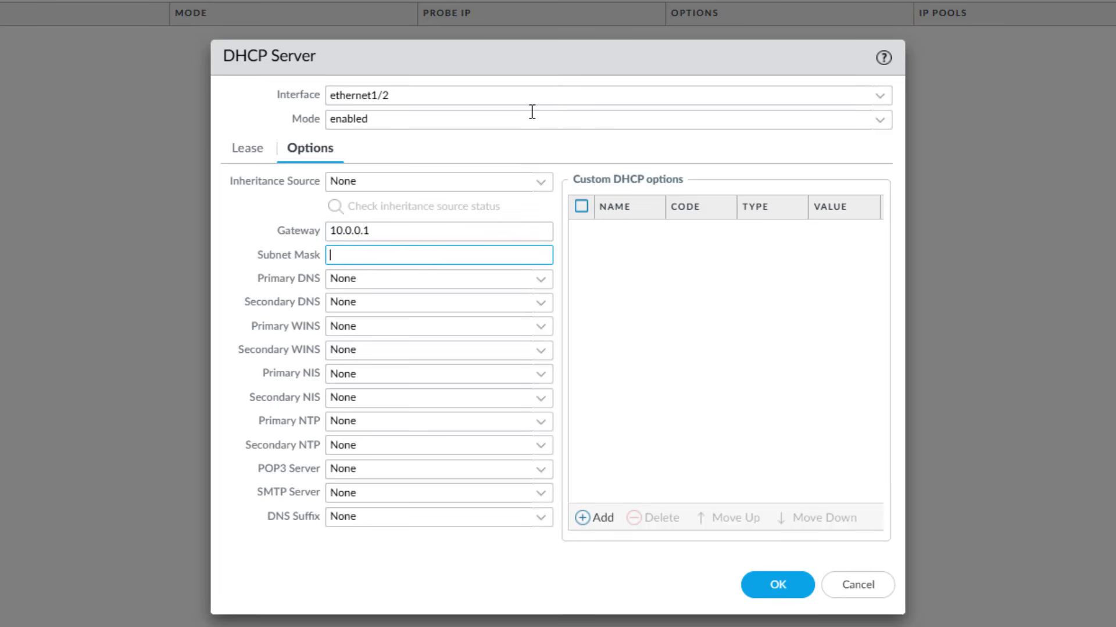
text(255.255.255.0)
Step: Set the DHCP server's primary DNS to 8.8.8.8 and secondary DNS to 8.8.4.4, and save the server
click(480, 283)
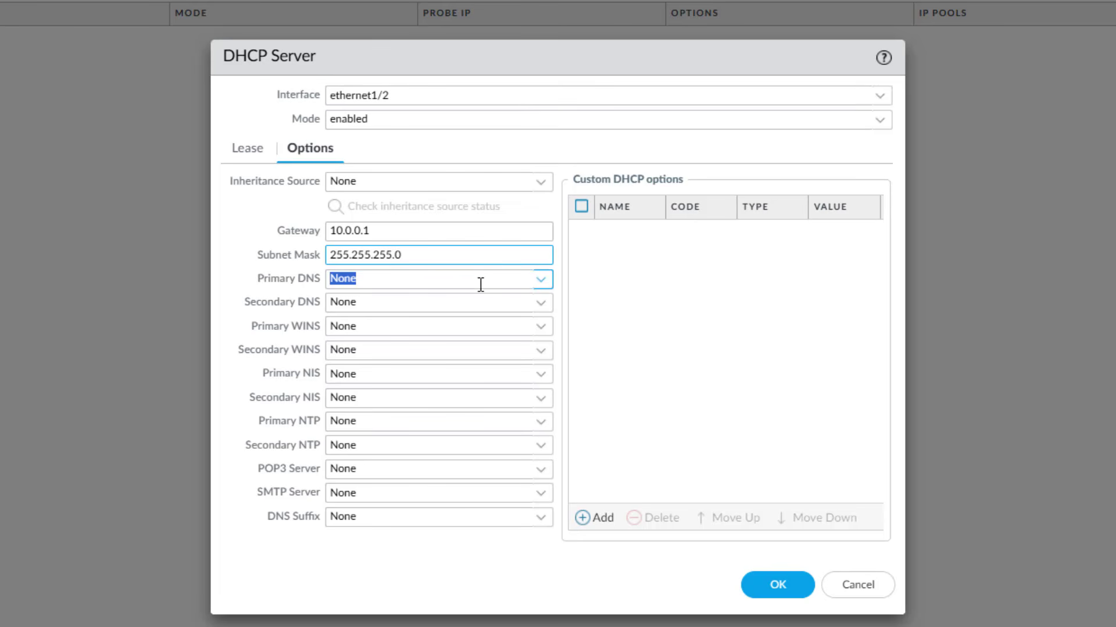
text(8.8.8.8)
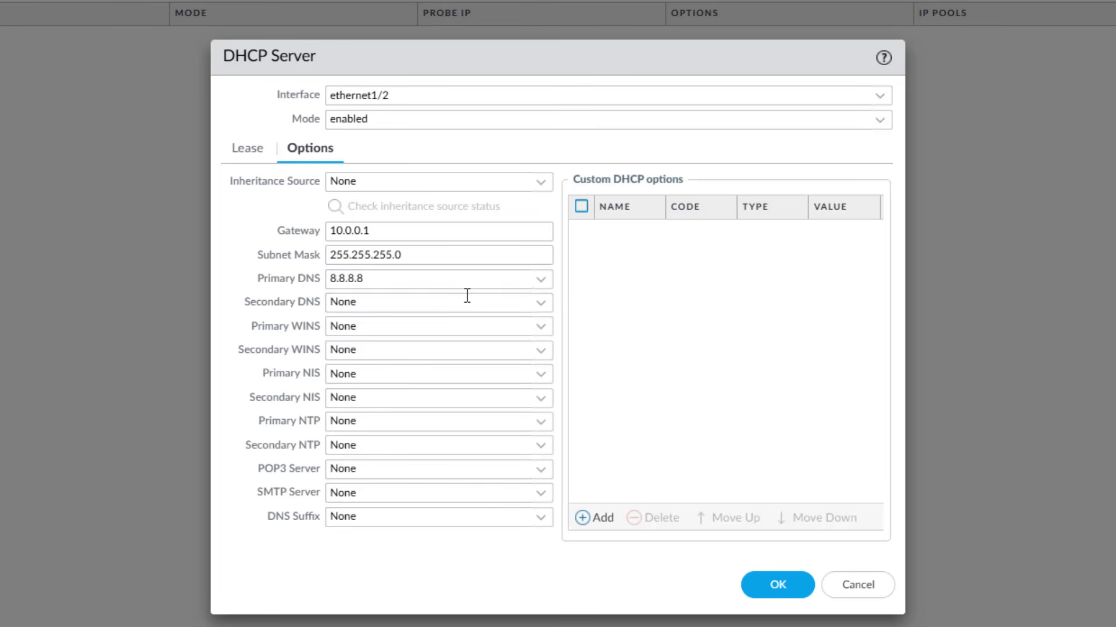
click(466, 300)
text(8)
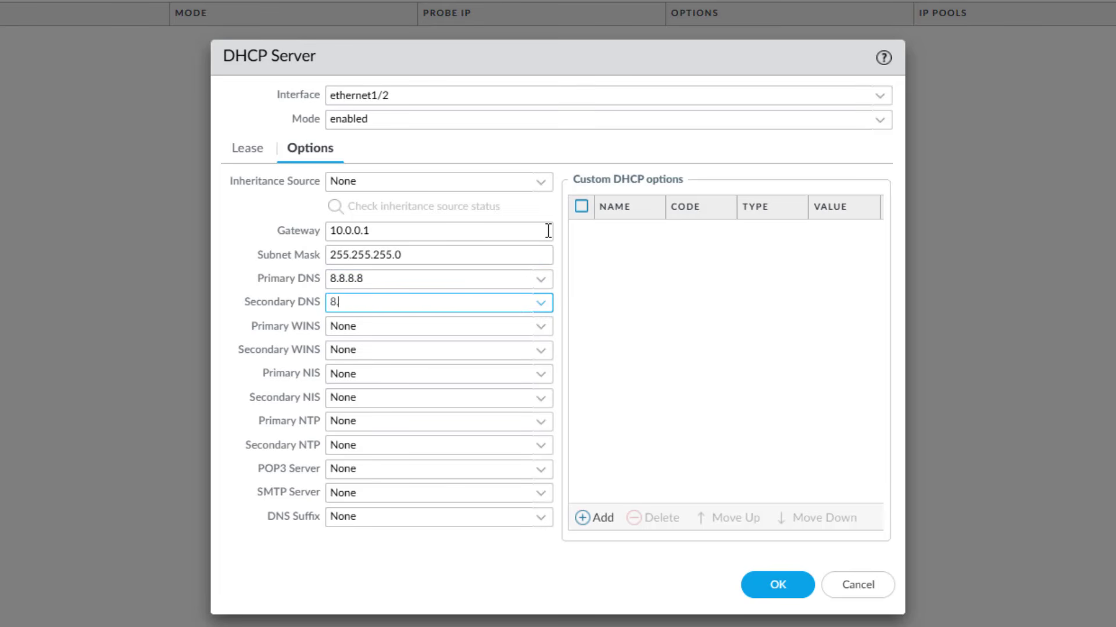
text(.8.4.4)
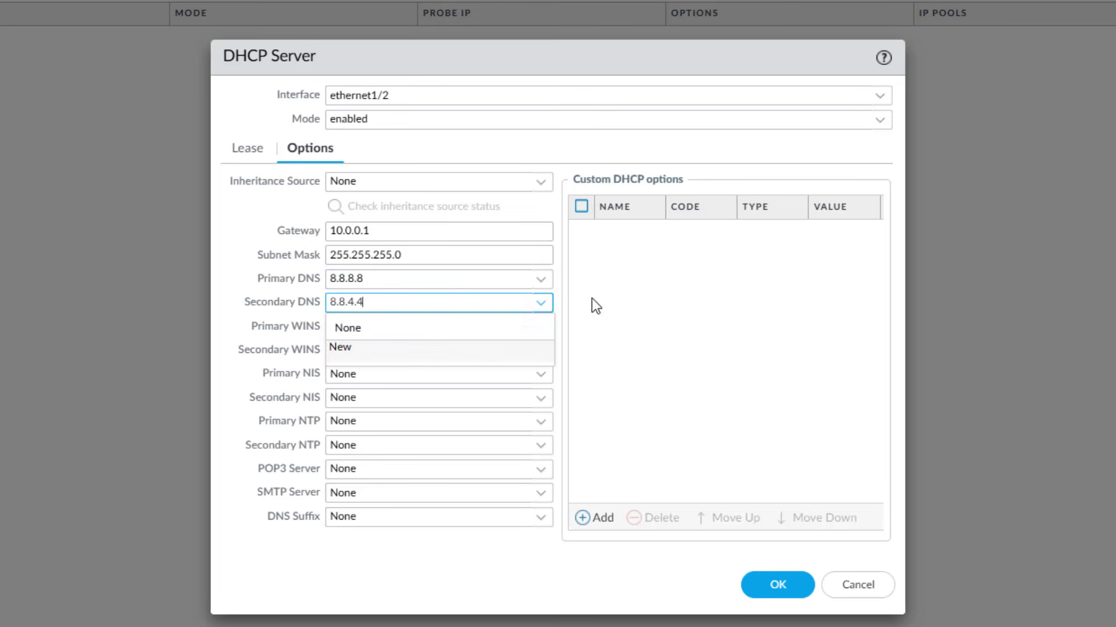
click(692, 361)
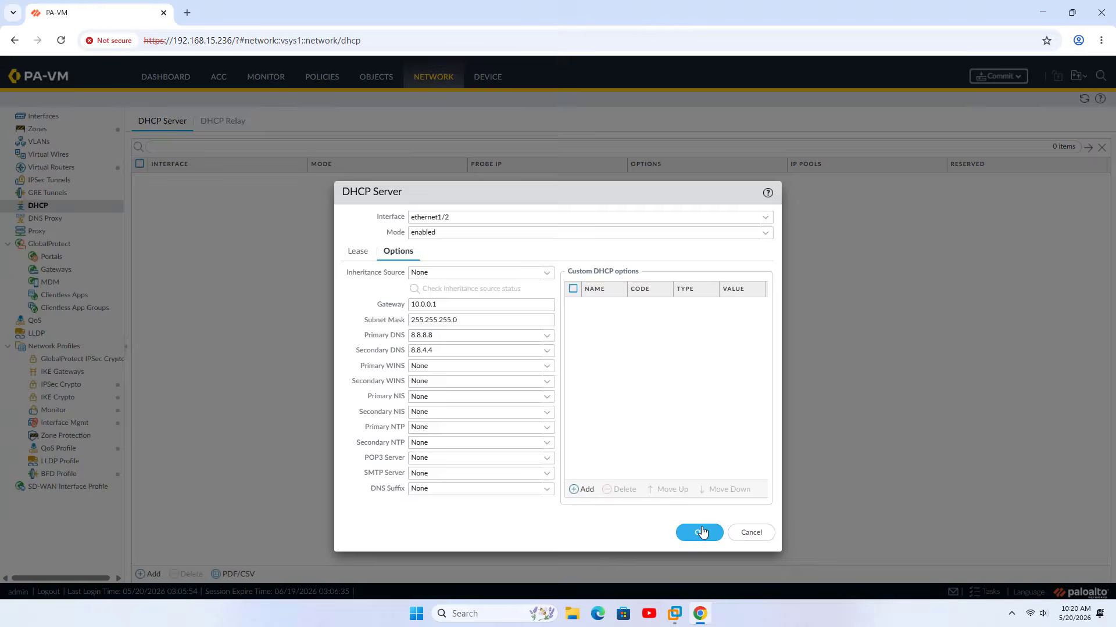
click(777, 584)
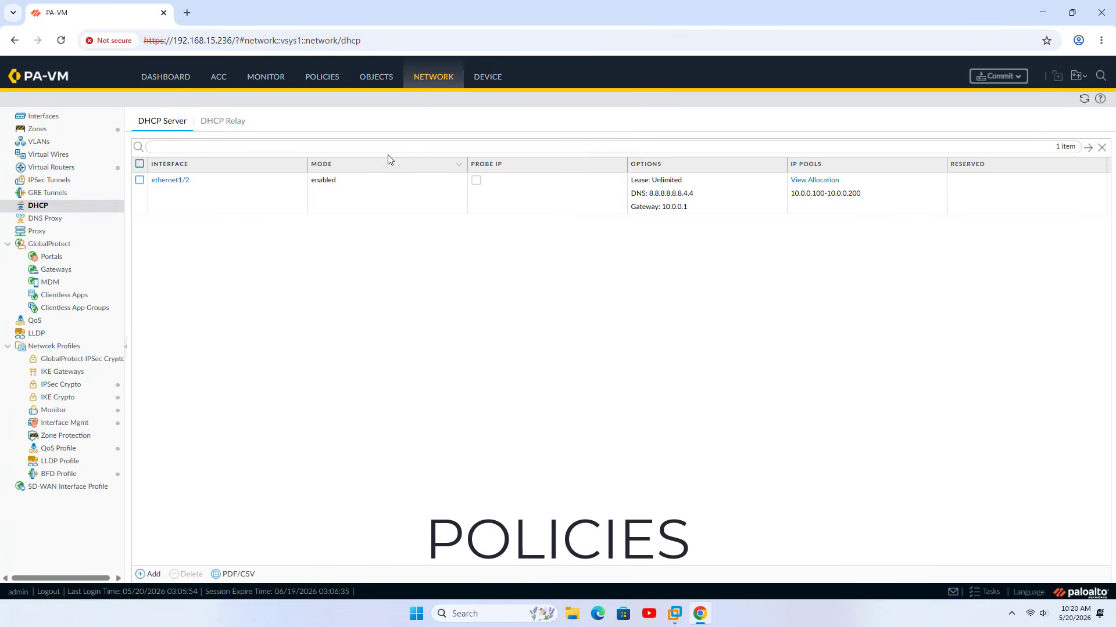
Step: Add a NAT policy rule named LAN_to_WAN
click(323, 85)
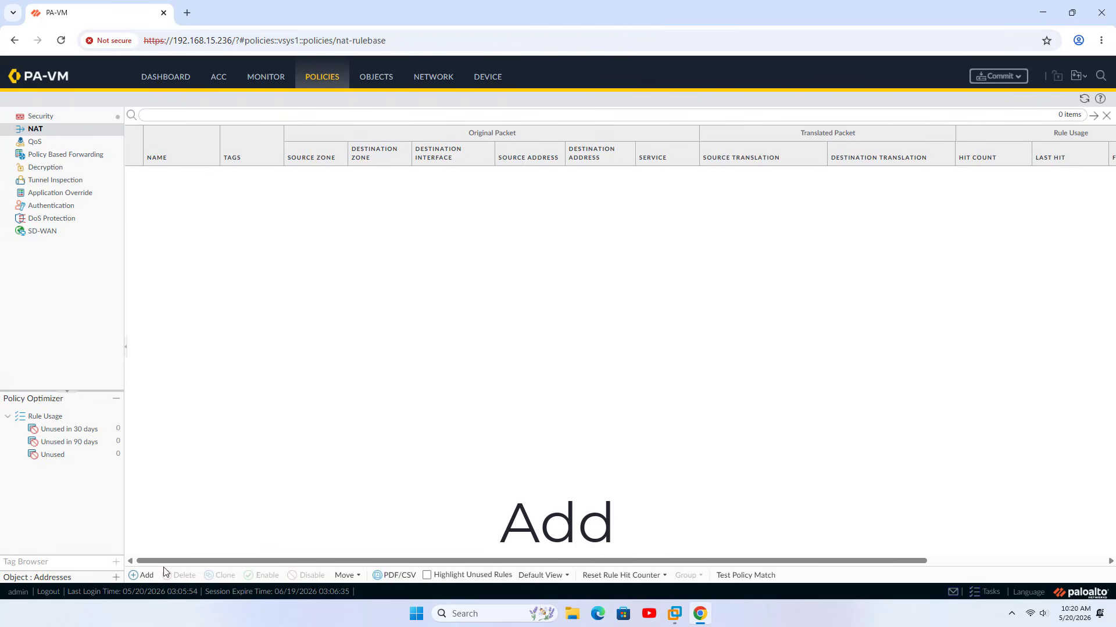
click(145, 576)
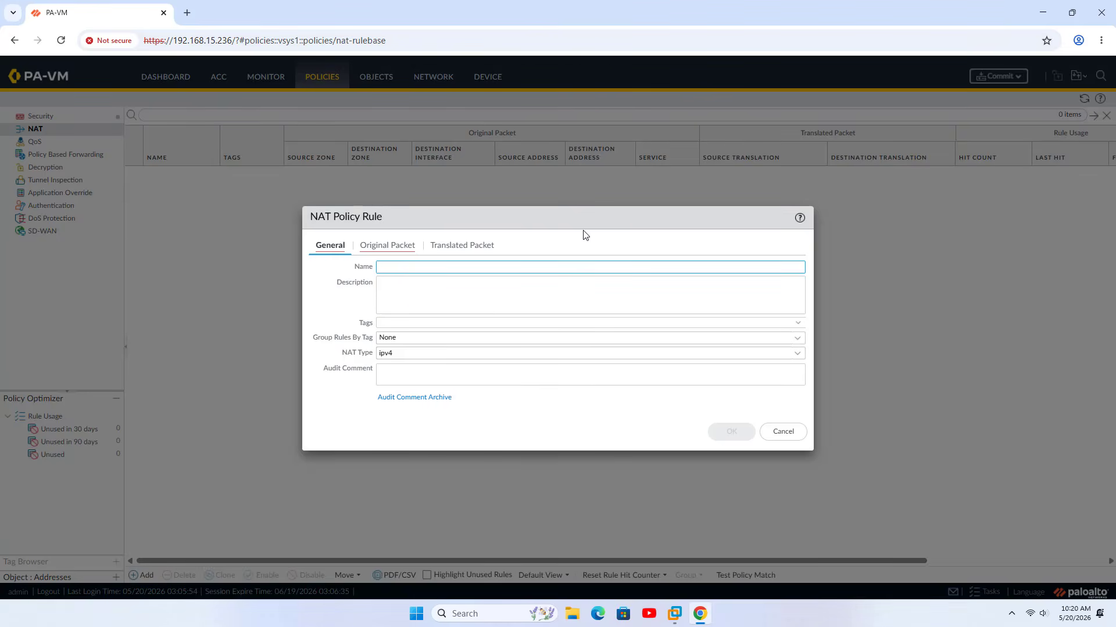
text(LAN)
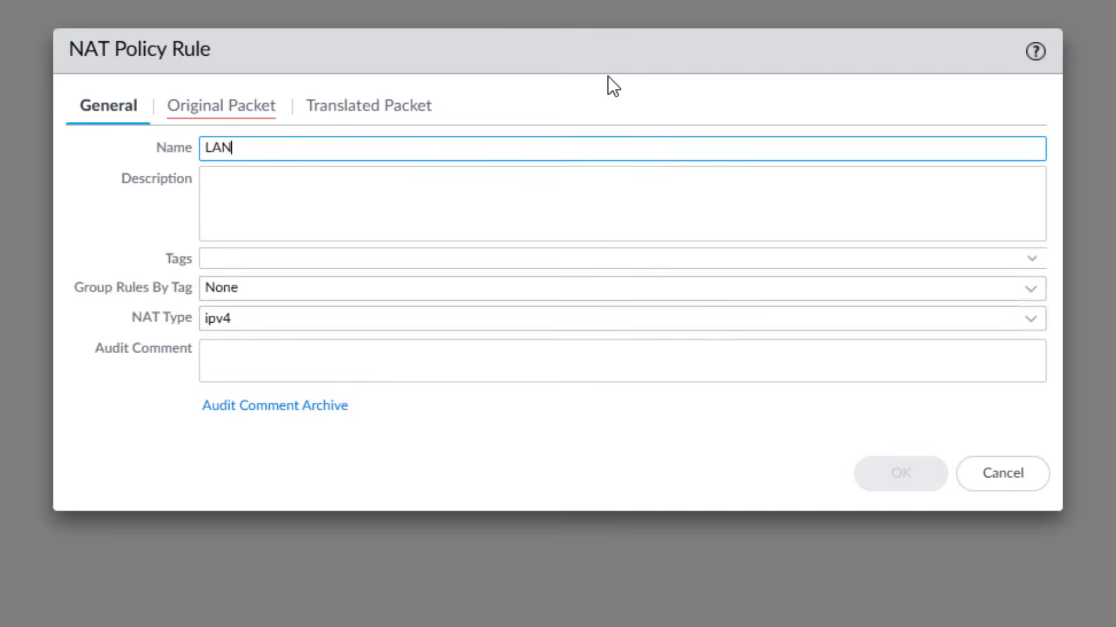
text(_to_WAN)
Step: Match the NAT rule's original packets to source zone LAN, destination zone WAN and destination interface ethernet1/1
click(244, 106)
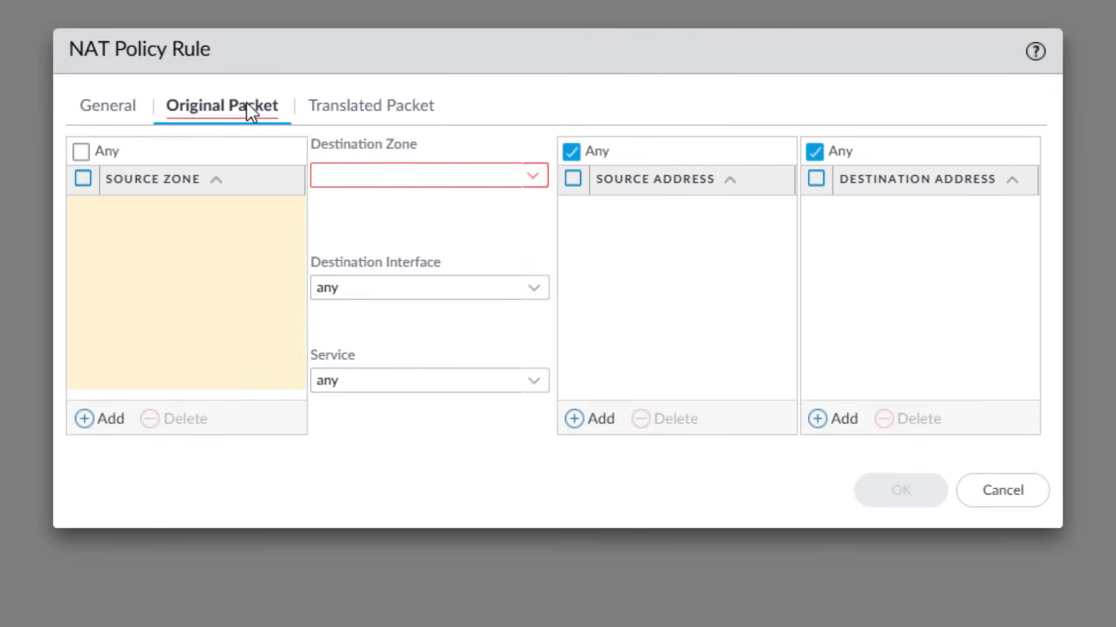
click(112, 430)
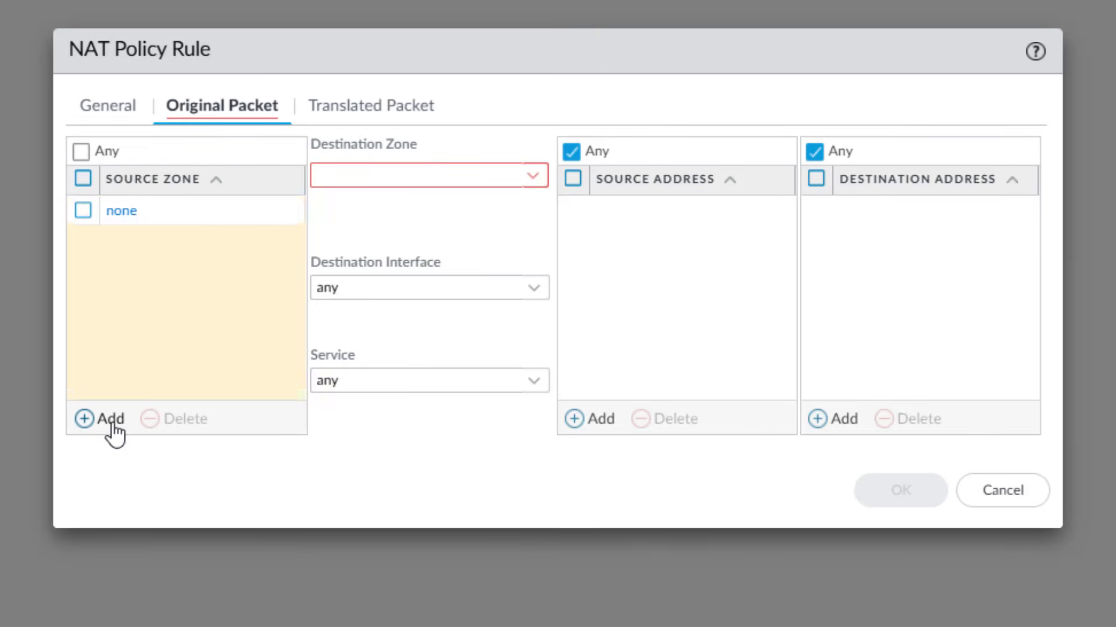
click(179, 250)
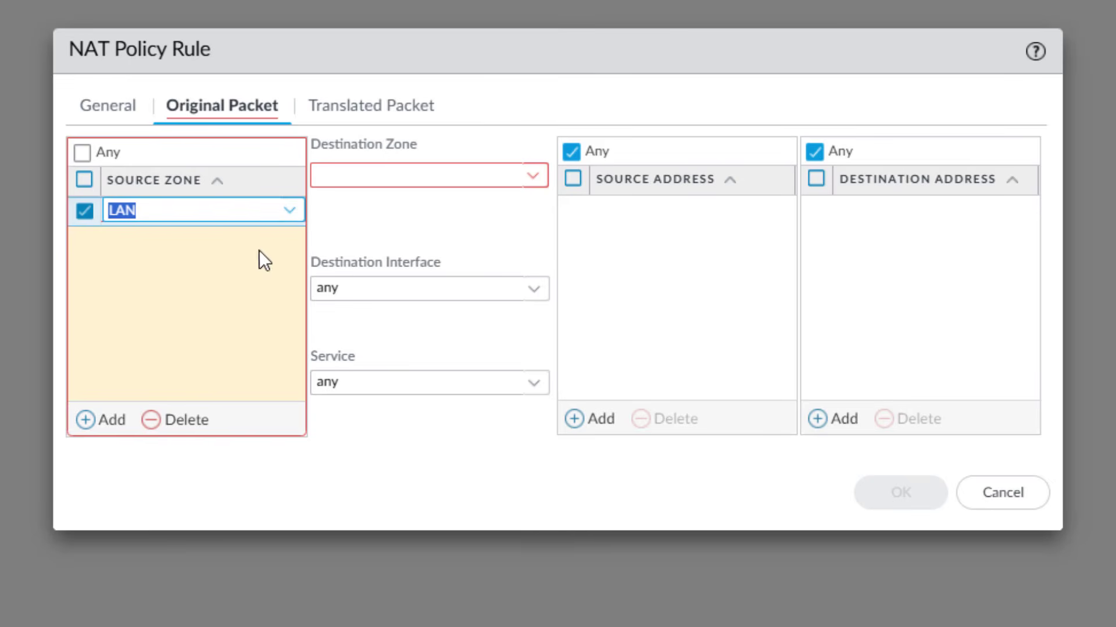
click(540, 186)
click(446, 235)
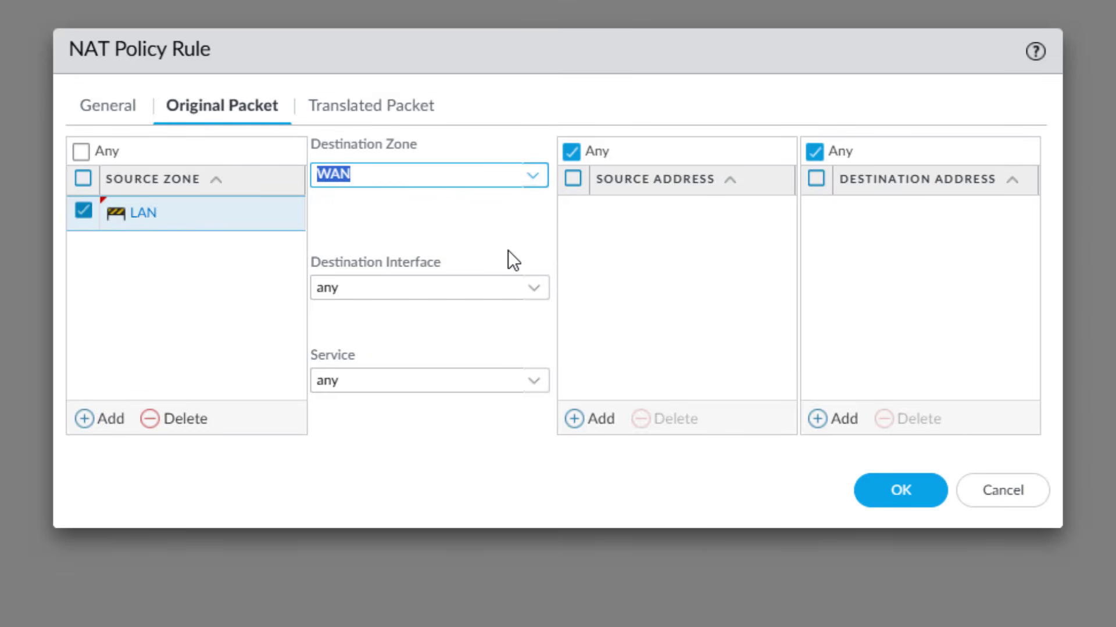
click(534, 292)
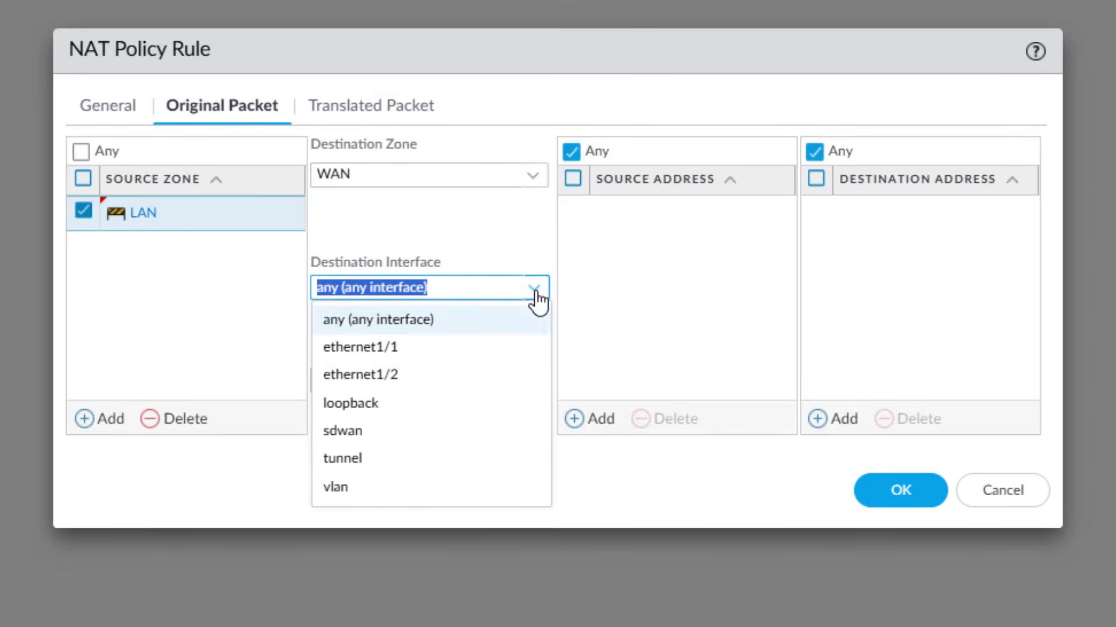
click(465, 348)
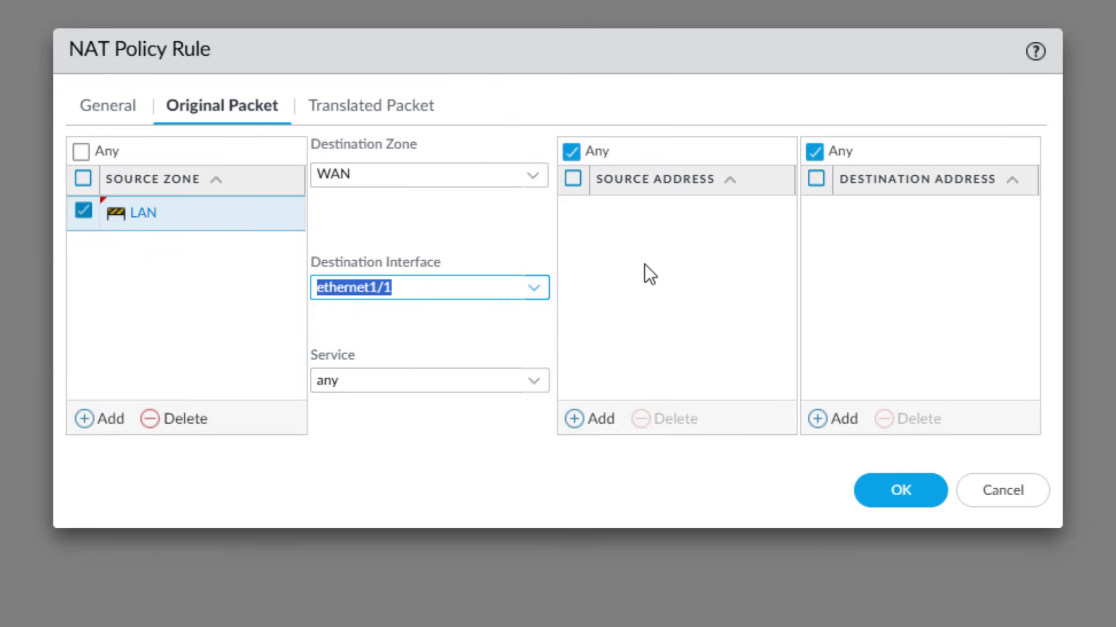
Step: Set the NAT rule's source address translation to Dynamic IP And Port with the Interface Address type
click(400, 110)
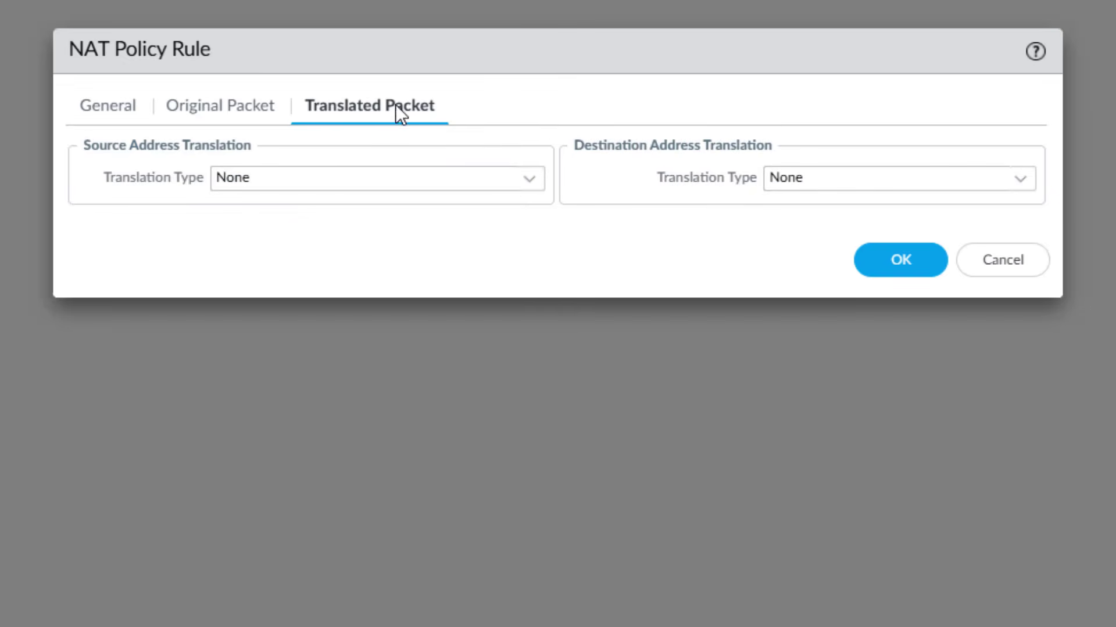
click(525, 185)
click(328, 212)
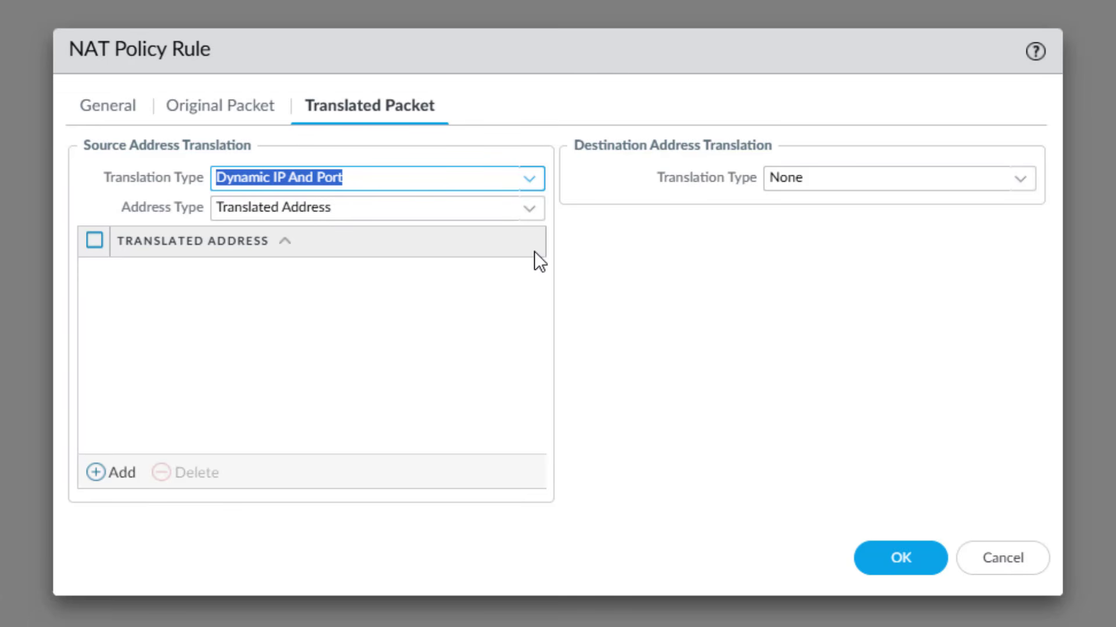
click(530, 211)
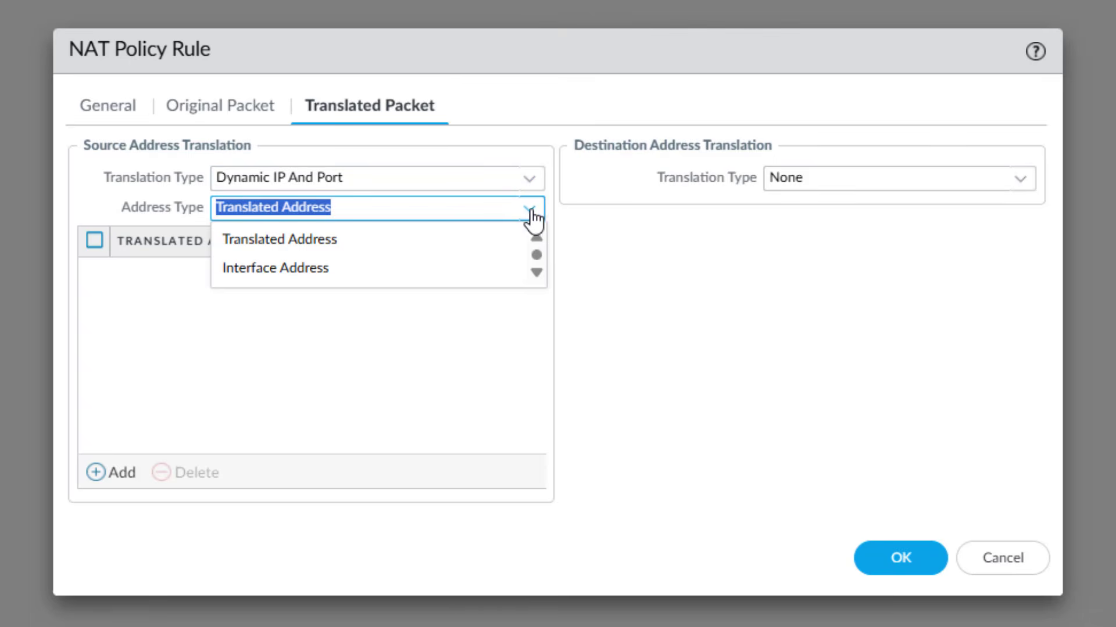
click(350, 270)
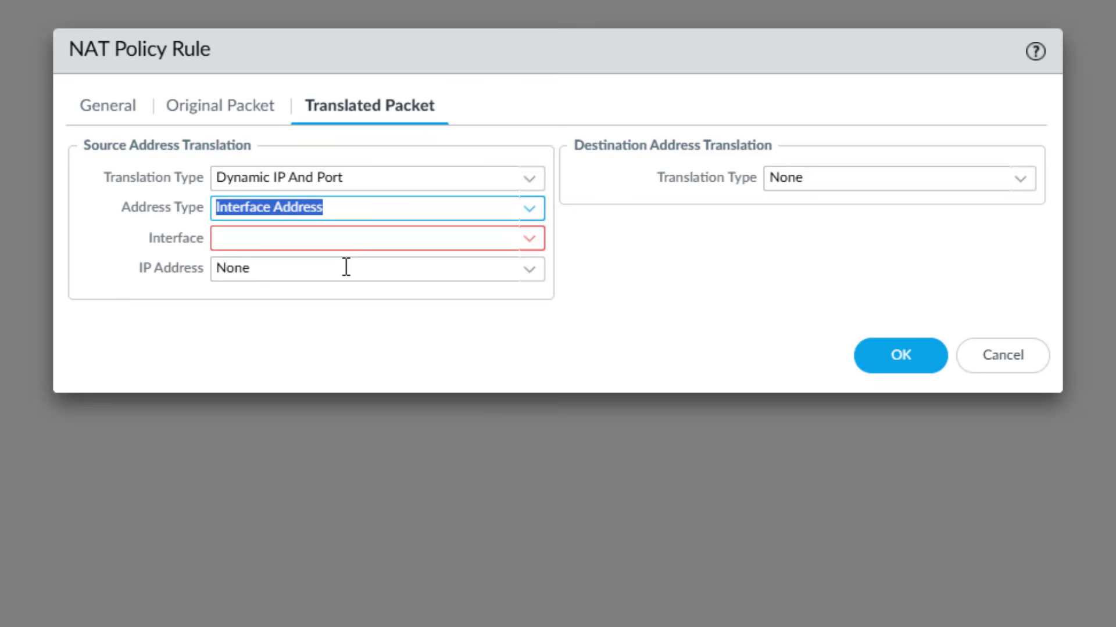
Step: Use interface ethernet1/1 with IP address 192.168.15.150/24 for the source translation and save the NAT rule
click(530, 239)
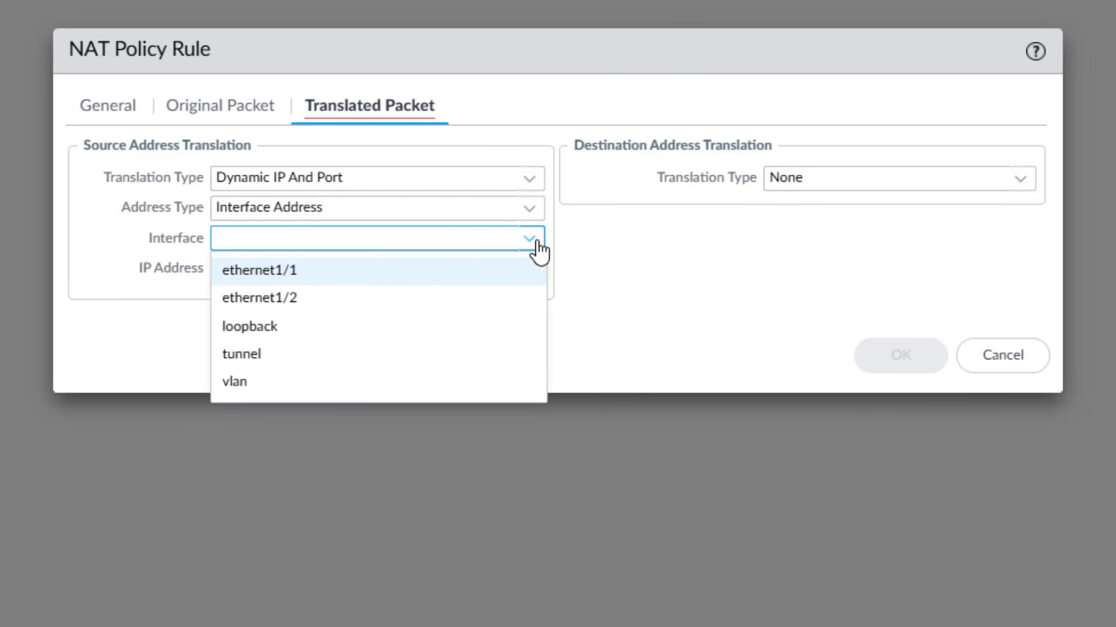
click(448, 282)
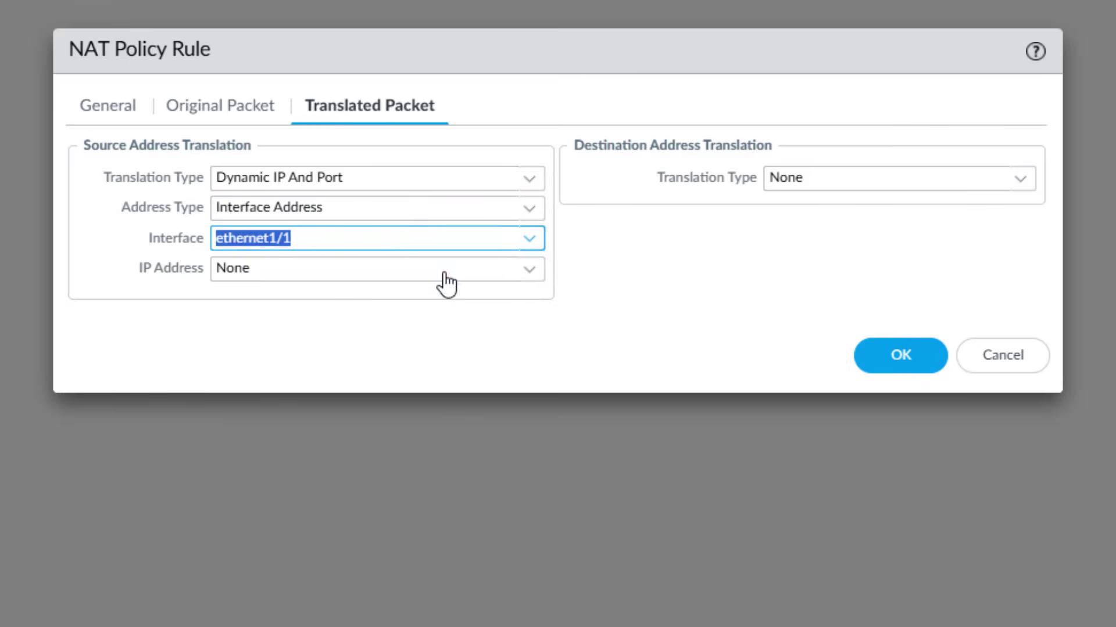
click(530, 277)
click(368, 329)
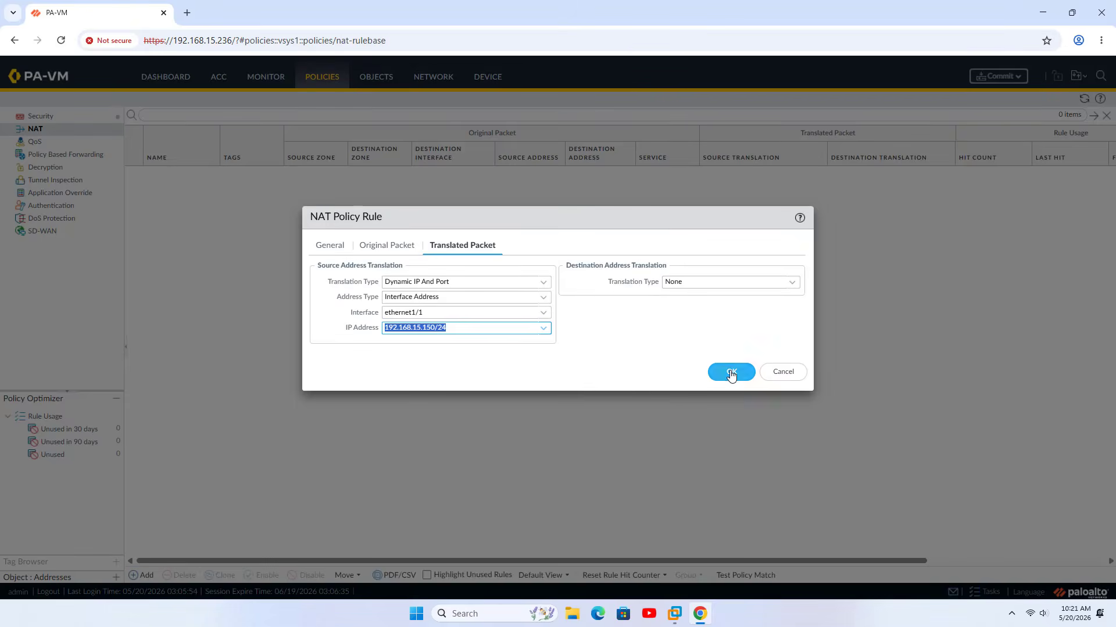
click(730, 375)
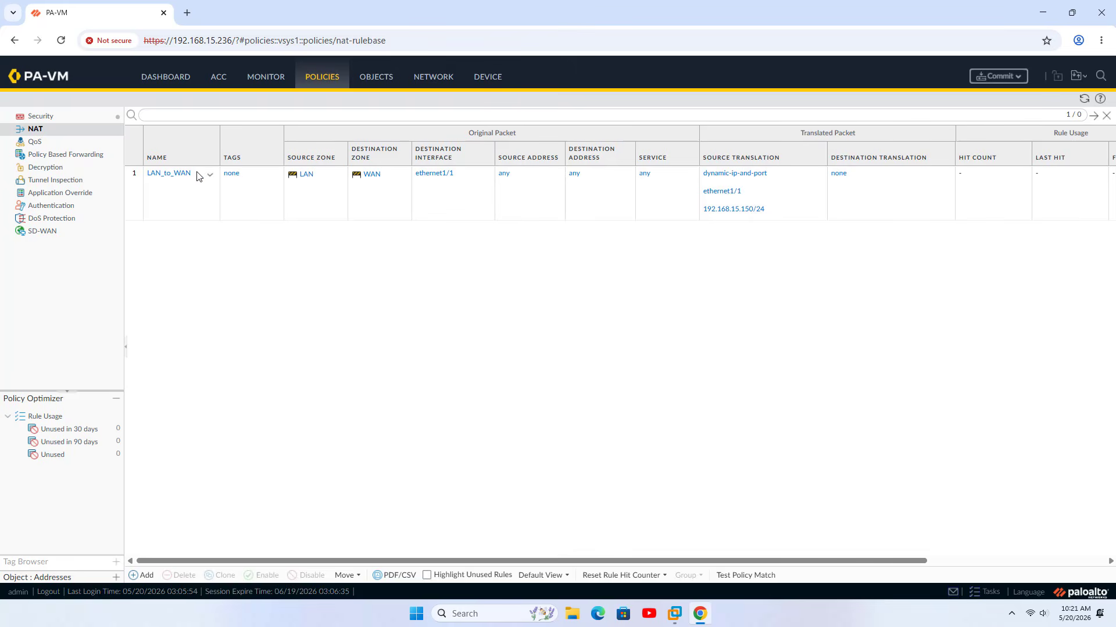
Step: Add a security policy rule named ACCESS_INTERNET
click(42, 116)
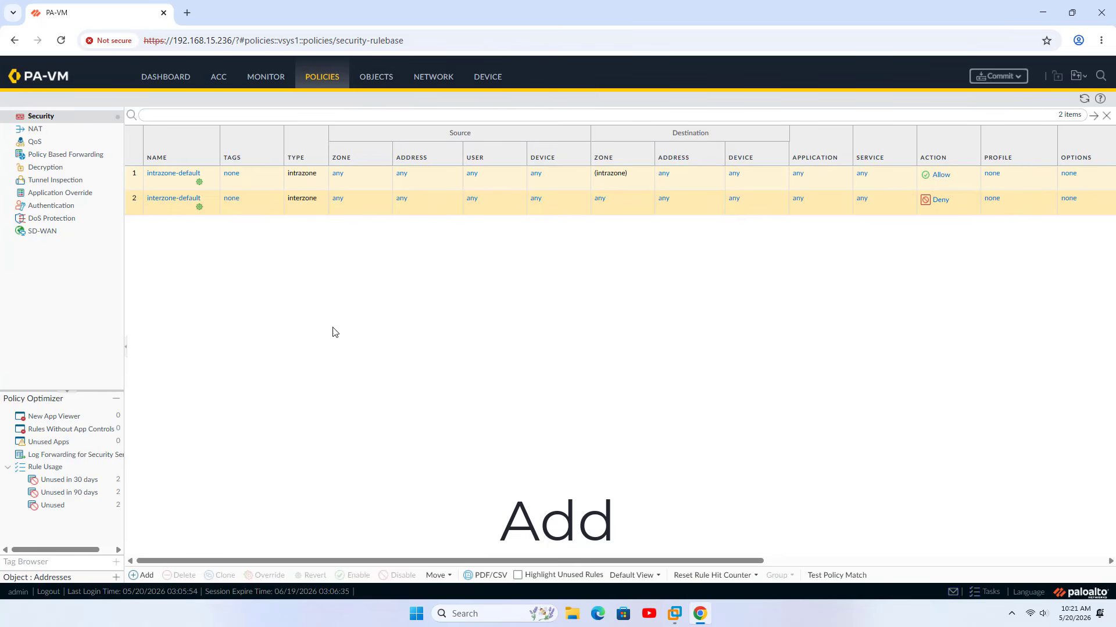
click(145, 576)
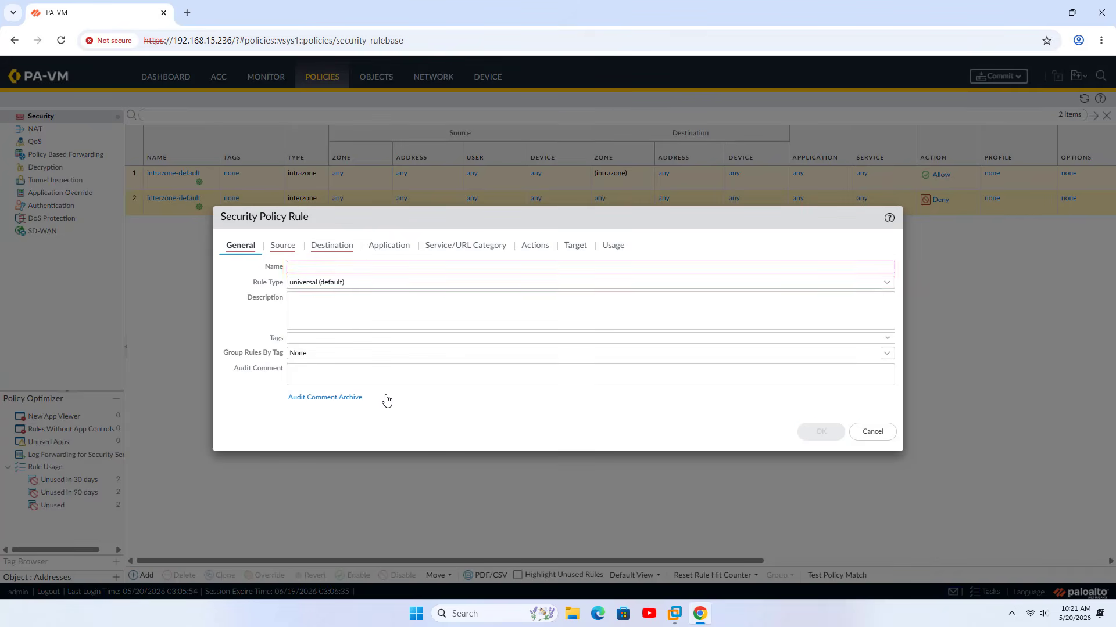
text(AC)
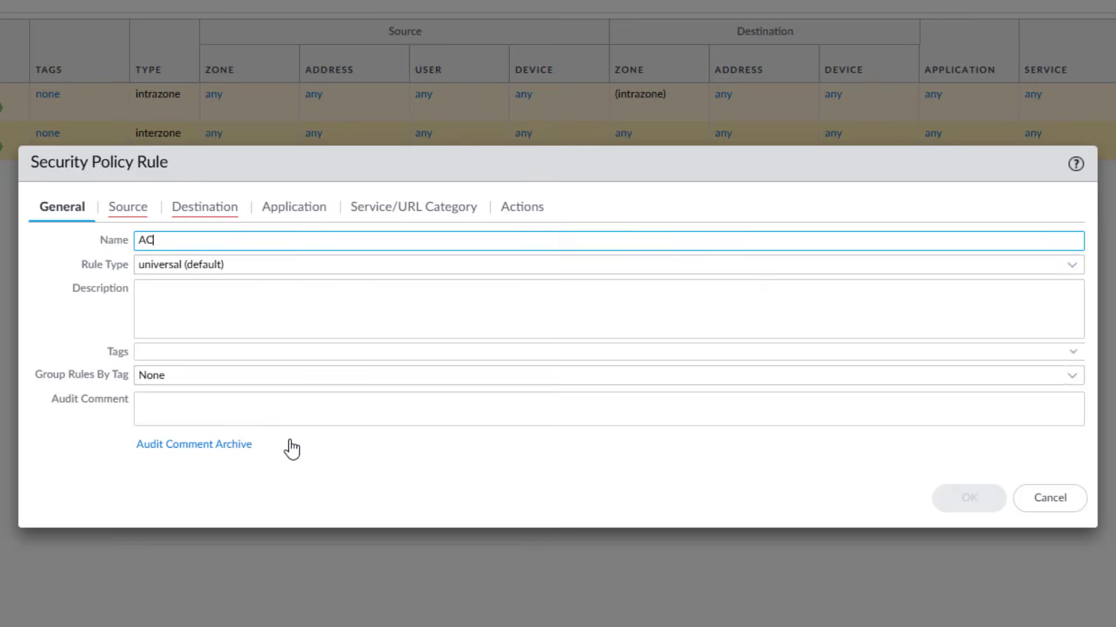
text(CESS_INTERNET)
double_click(257, 237)
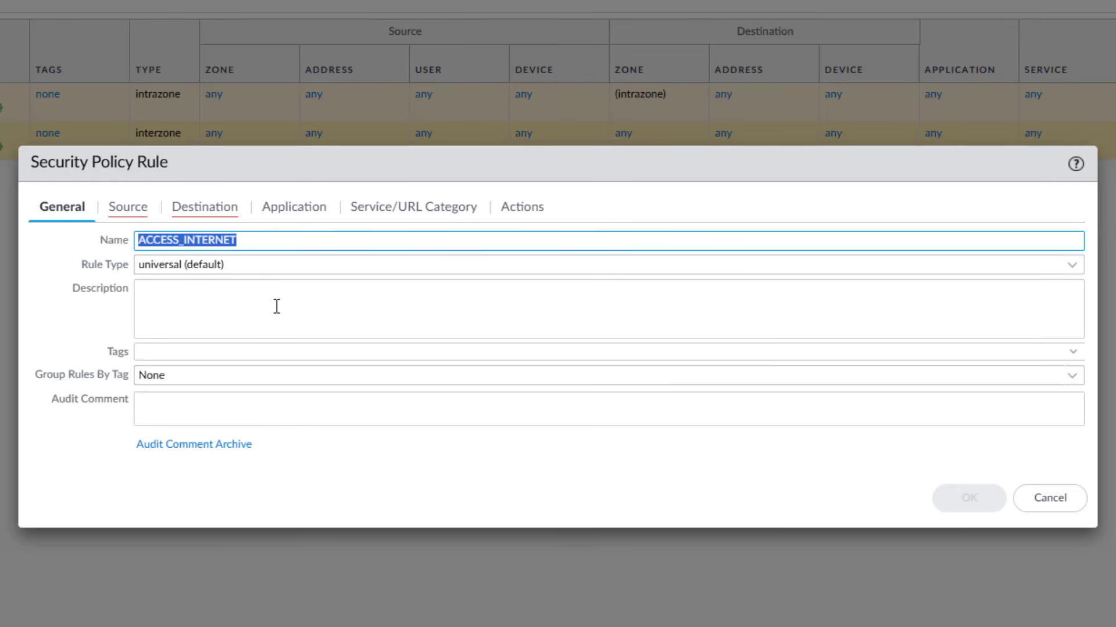
Step: Add LAN as the source zone of the ACCESS_INTERNET security rule
click(137, 208)
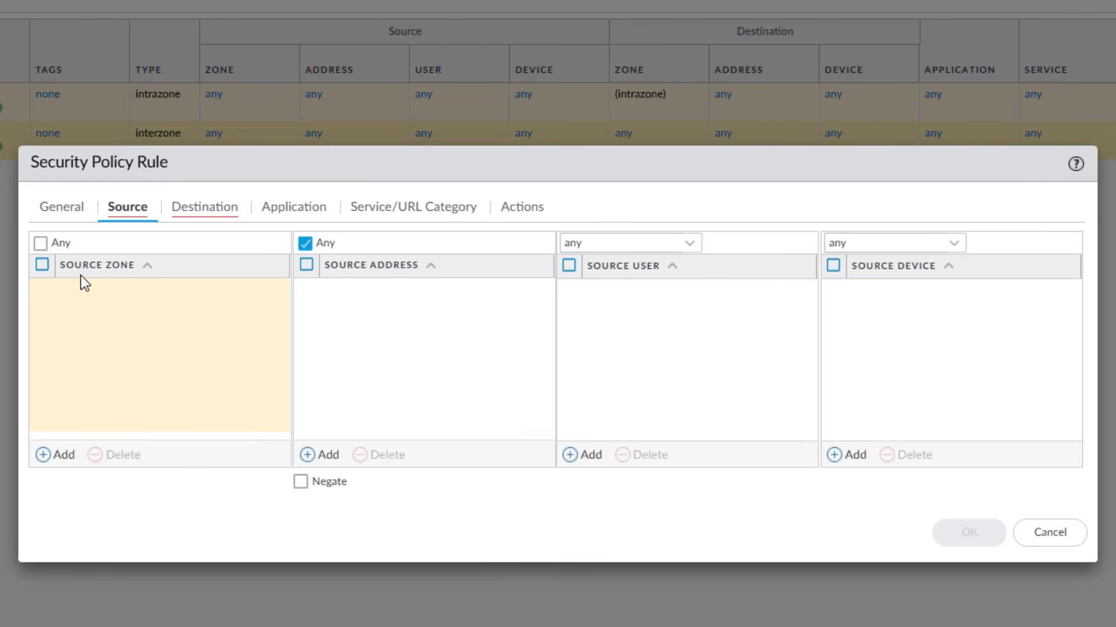
click(65, 456)
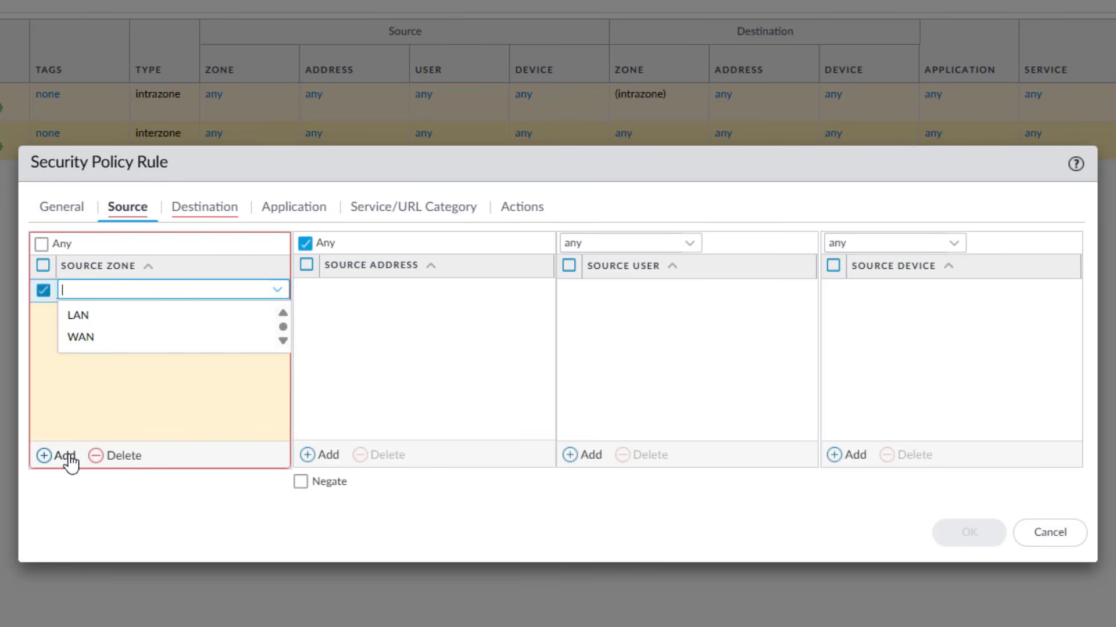
click(106, 327)
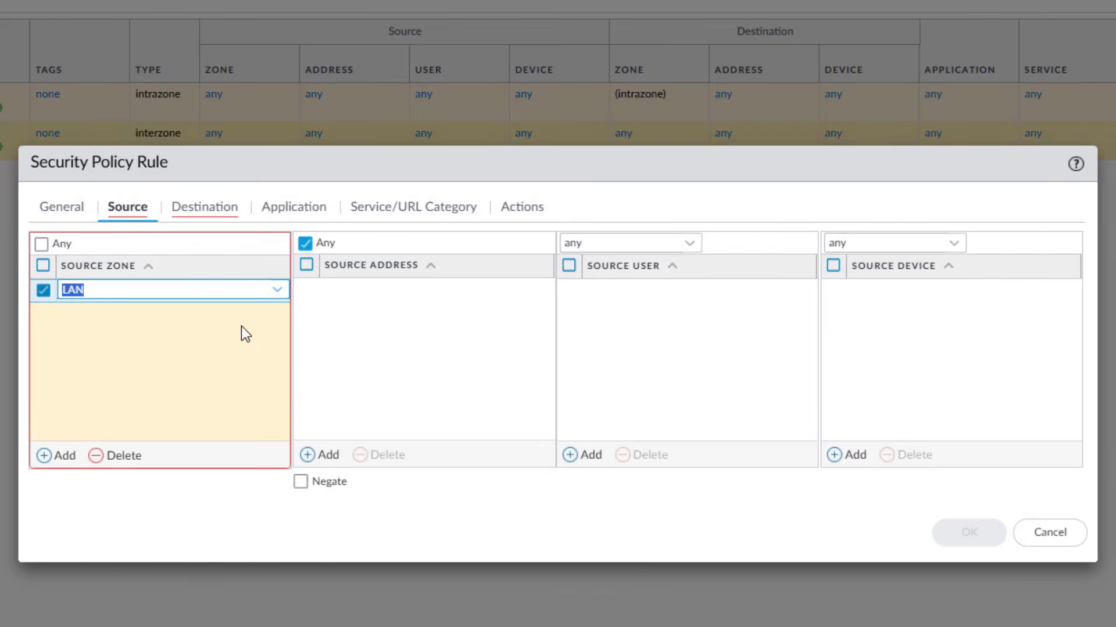
click(365, 295)
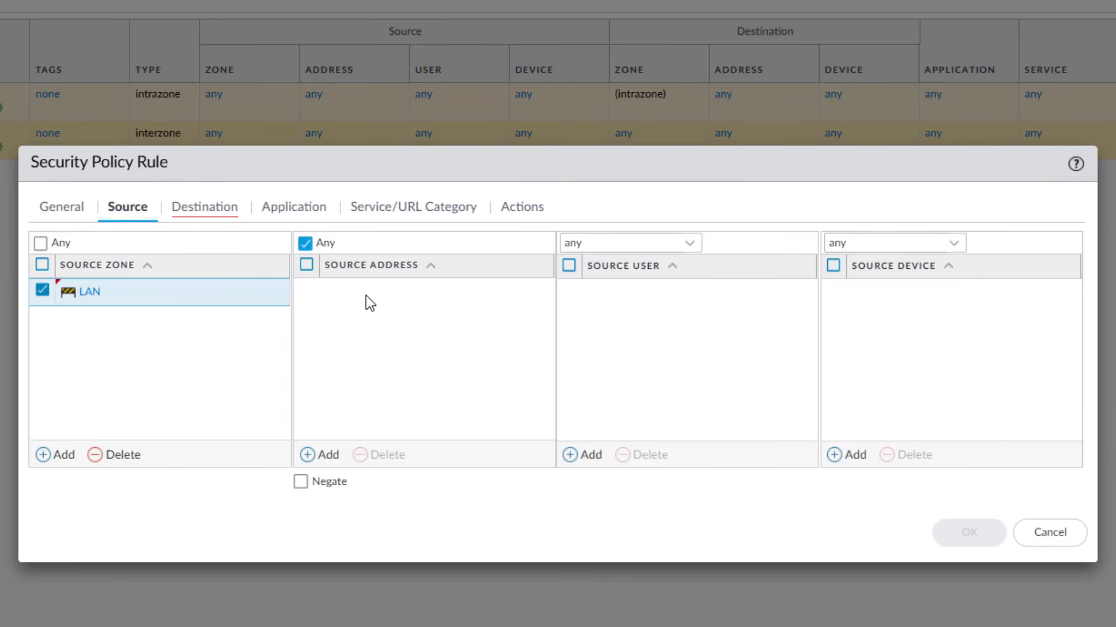
Step: Add WAN as the destination zone of the ACCESS_INTERNET security rule
click(219, 223)
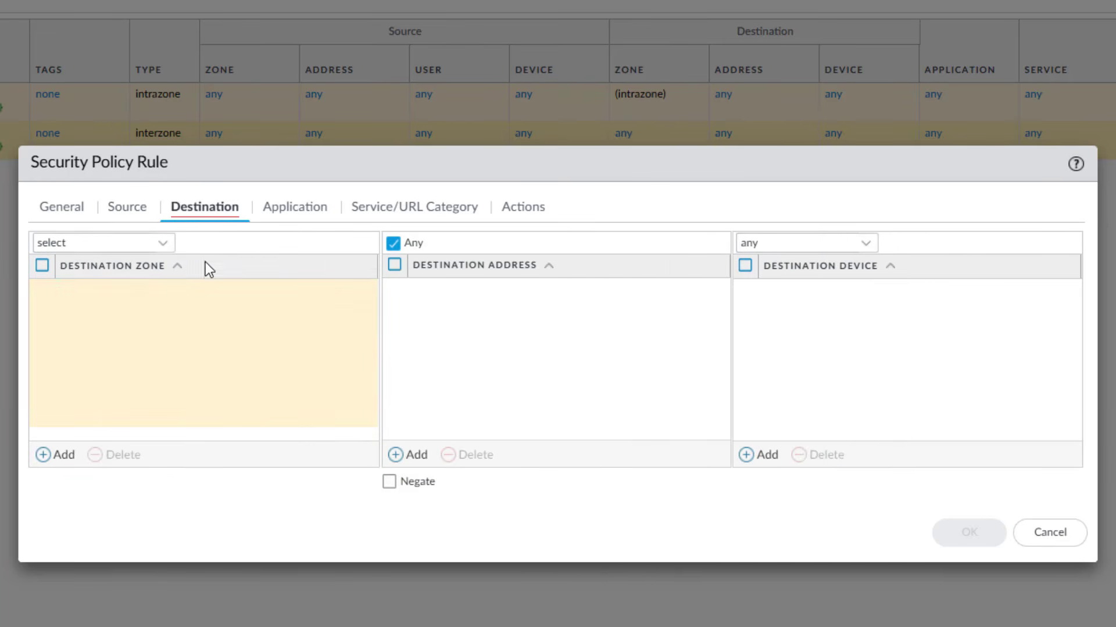
click(64, 455)
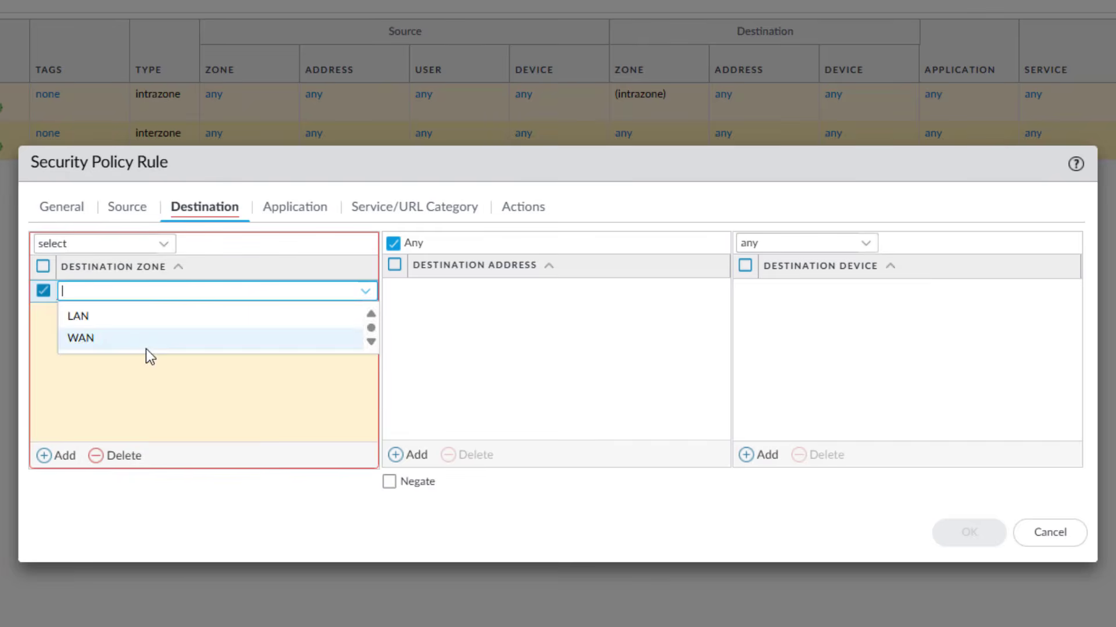
click(143, 346)
click(451, 346)
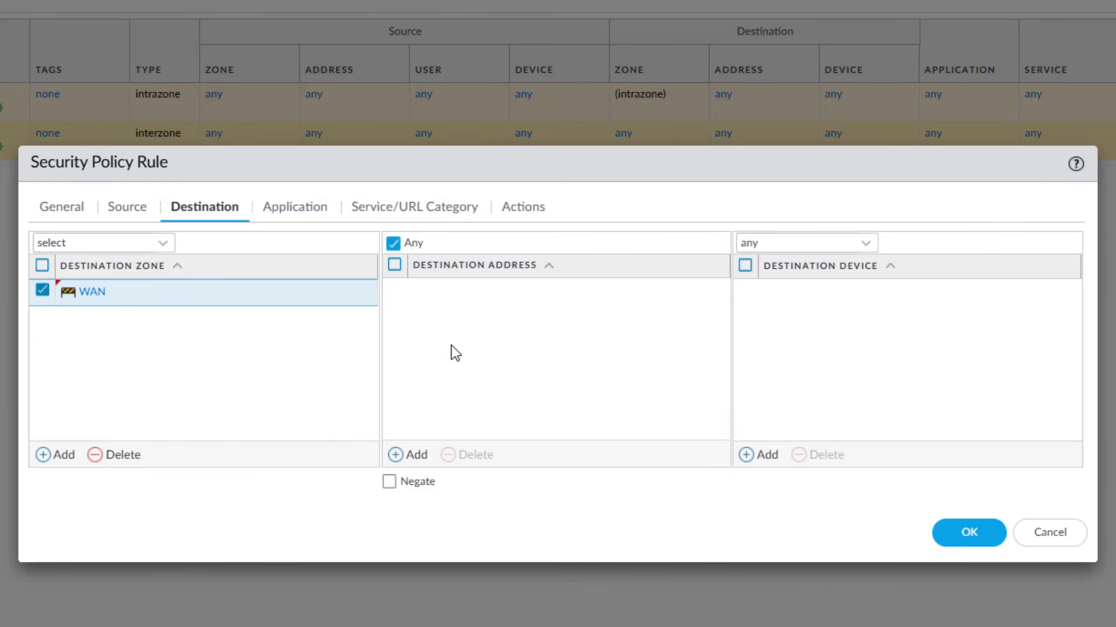
Step: Set the security rule's service to any instead of application-default
click(314, 210)
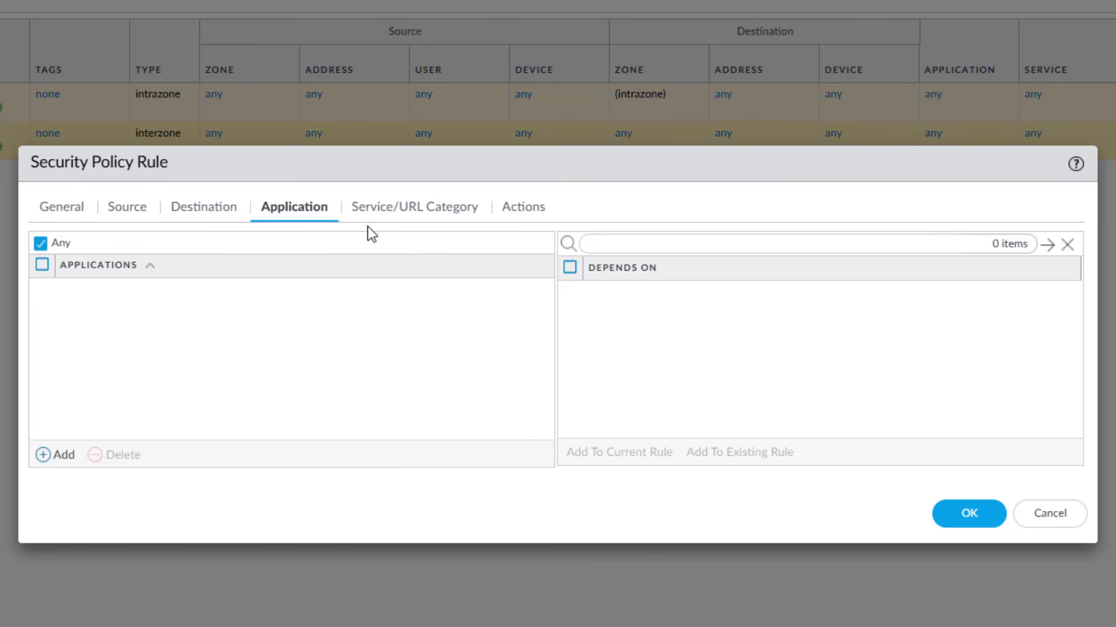
click(392, 216)
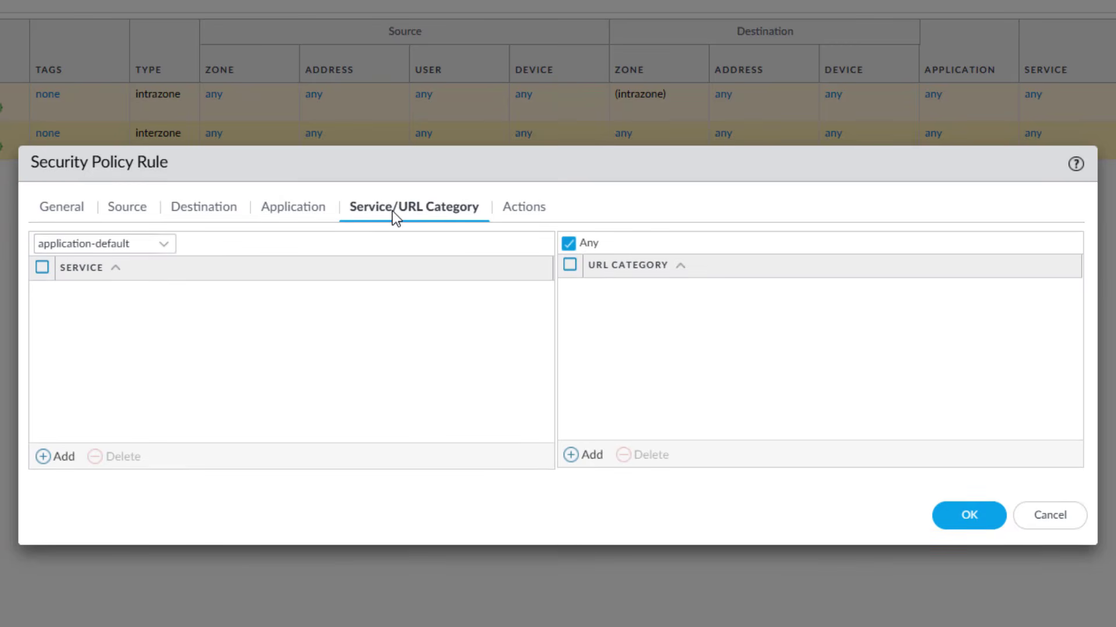
click(157, 244)
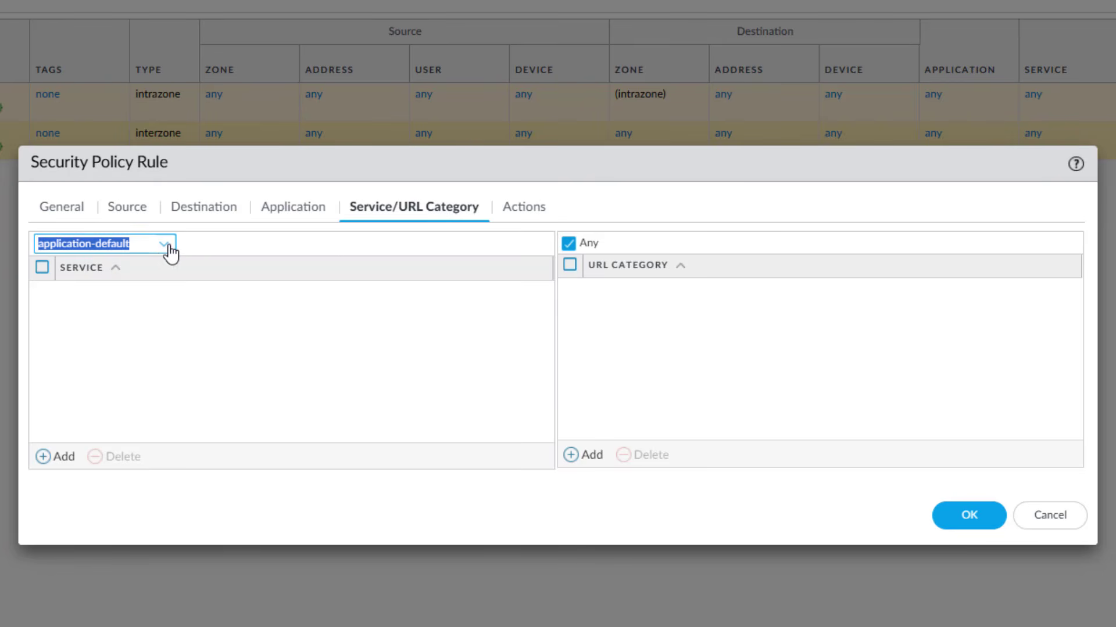
click(169, 247)
click(149, 291)
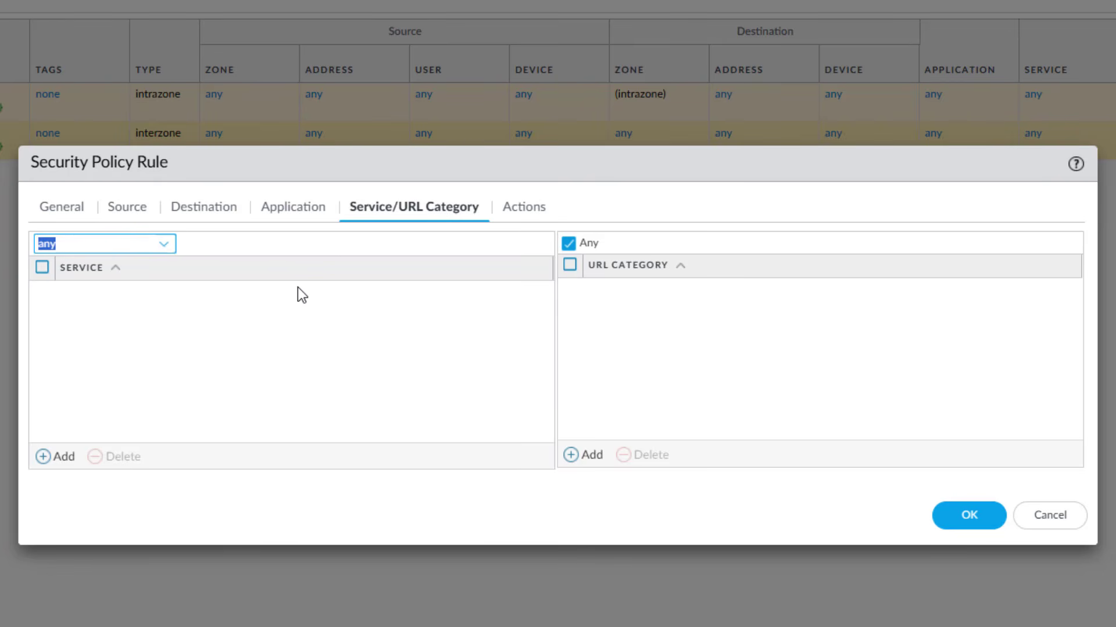
Step: Choose Allow as the security rule's action and save the rule
click(521, 207)
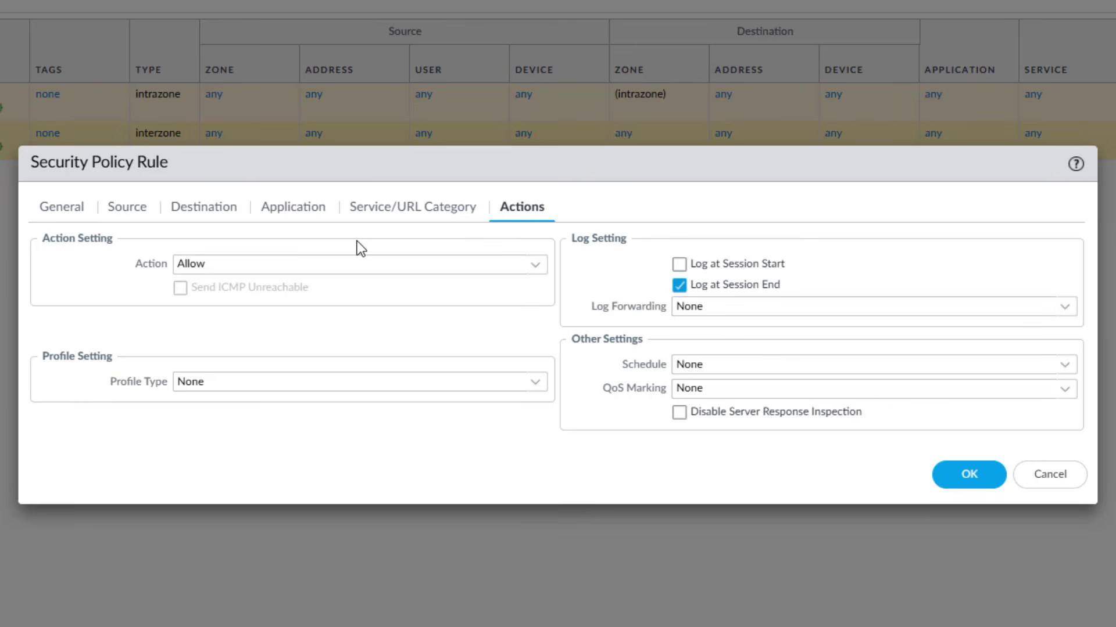
click(535, 270)
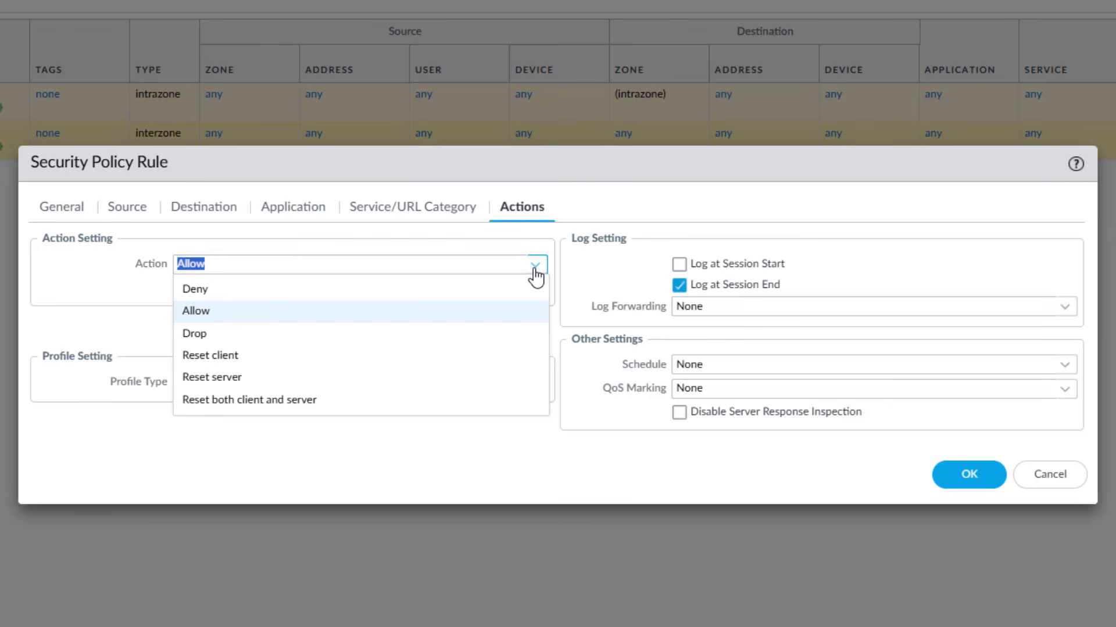
click(438, 312)
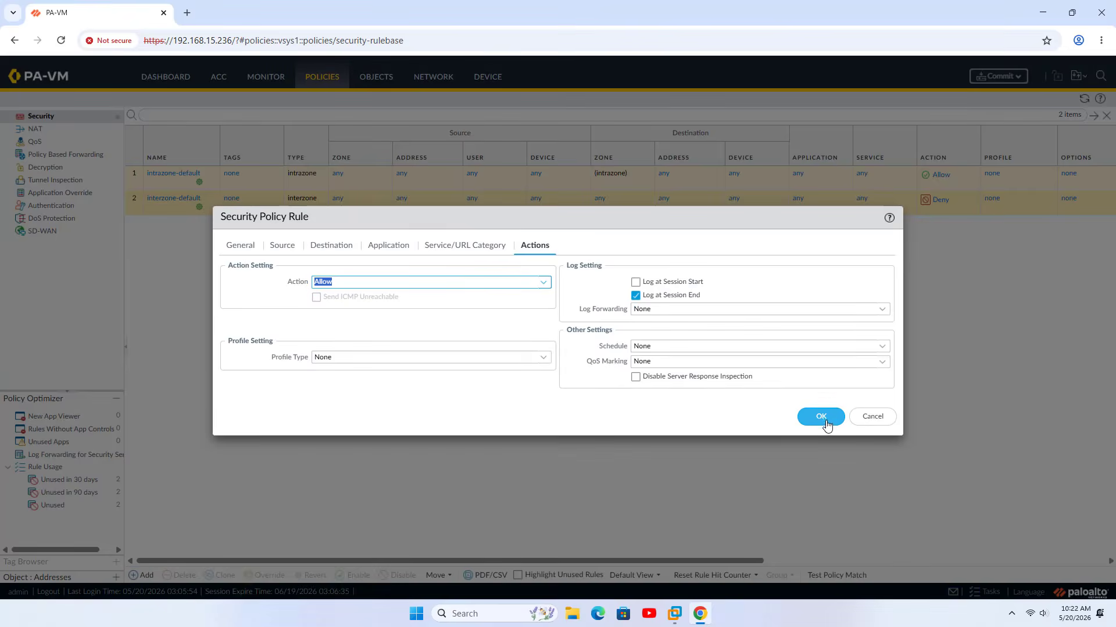
click(969, 474)
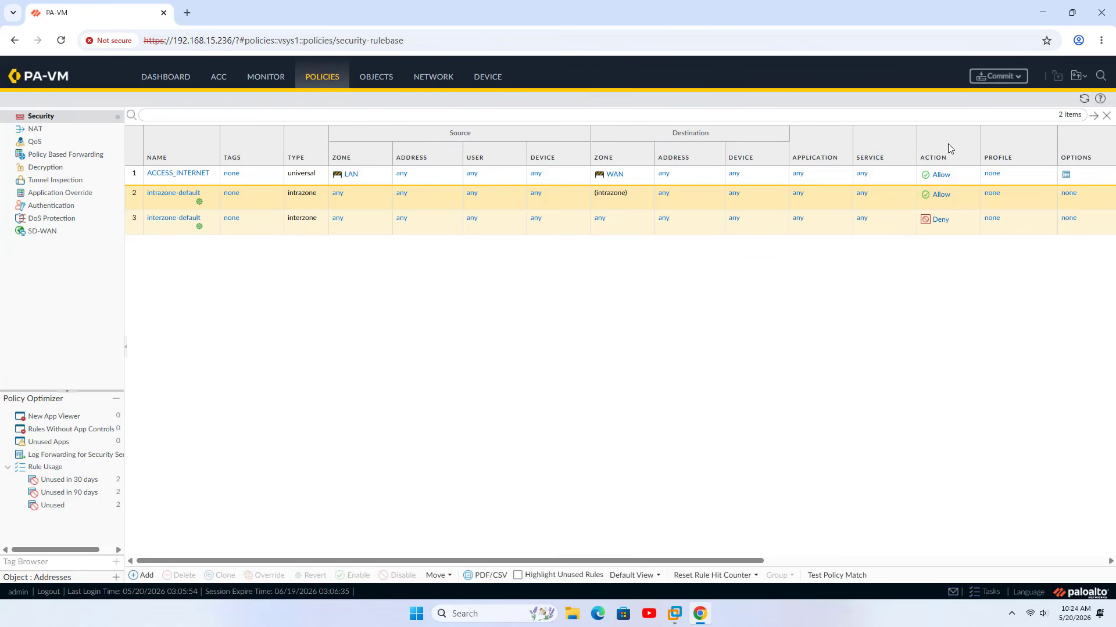
Step: Commit all pending changes to the firewall's running configuration and check the commit result
click(1001, 79)
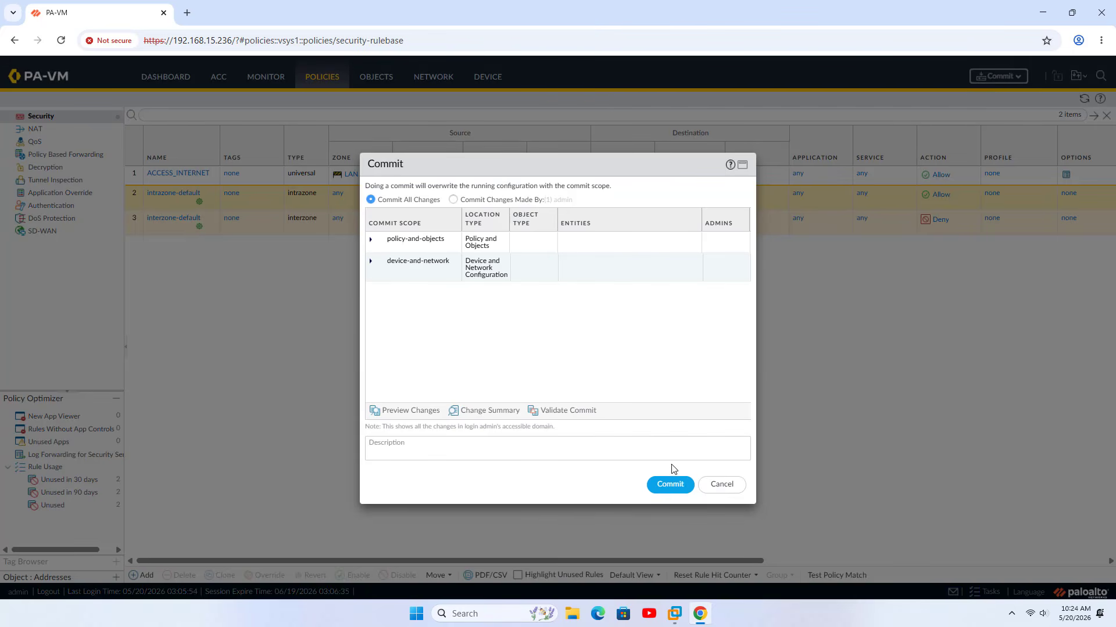
click(671, 486)
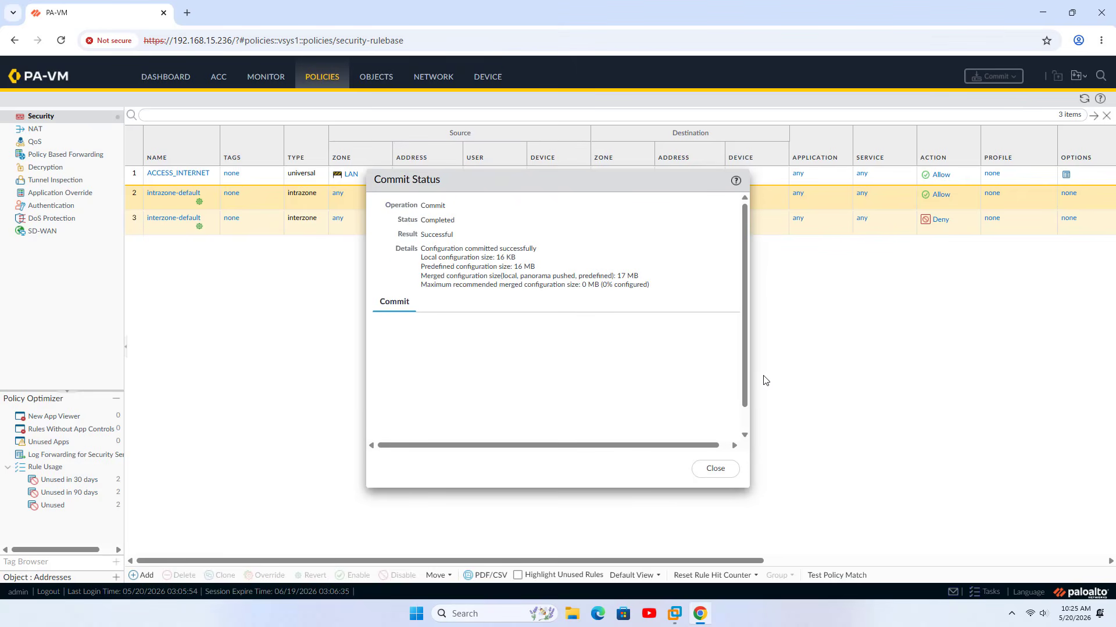
double_click(437, 236)
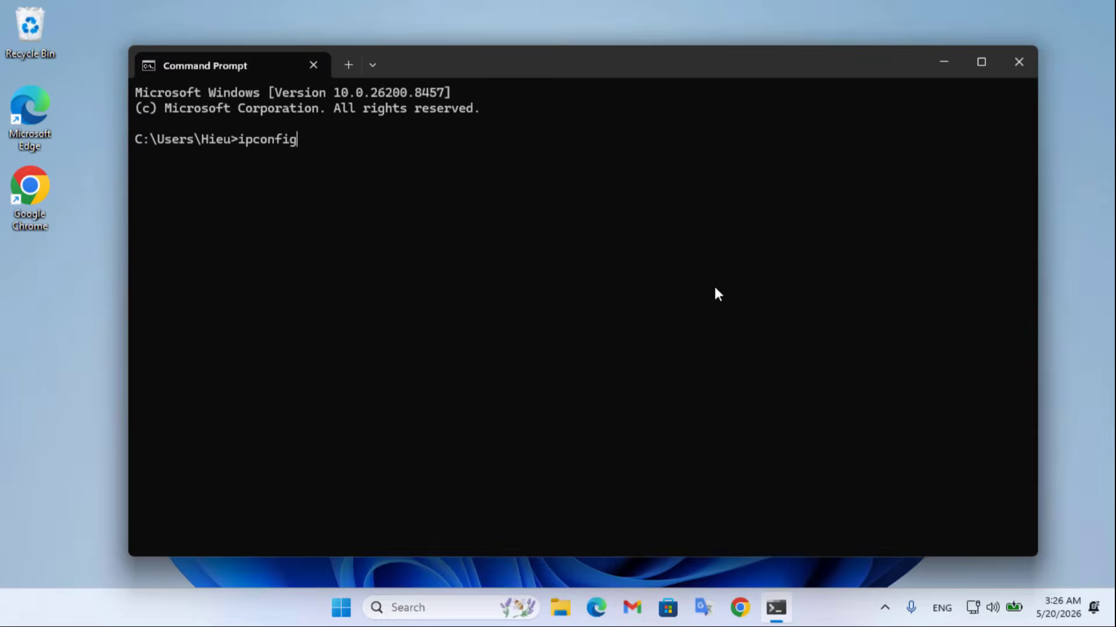
Step: In the LAN client's Command Prompt, check the IP settings with ipconfig and test internet access by pinging google.com
key(Return)
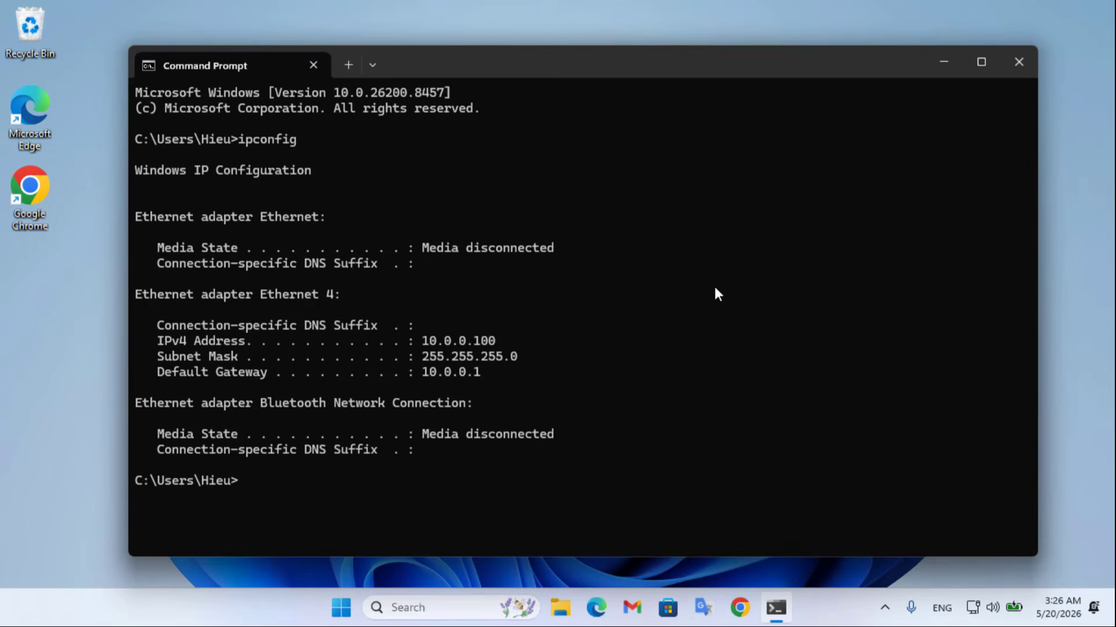
drag(480, 367, 423, 342)
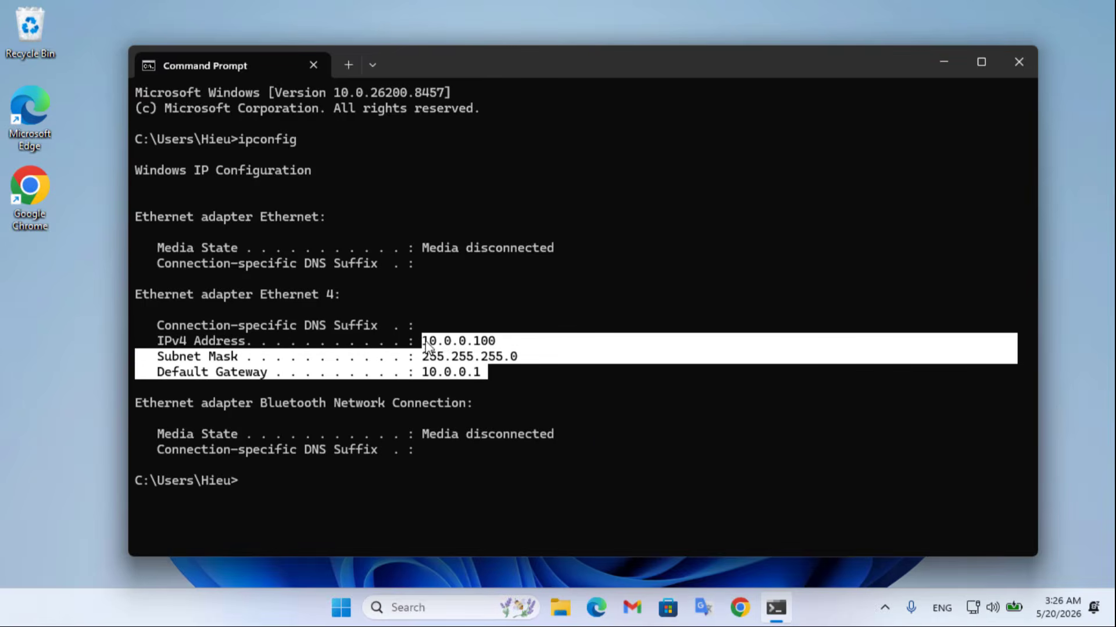
click(599, 441)
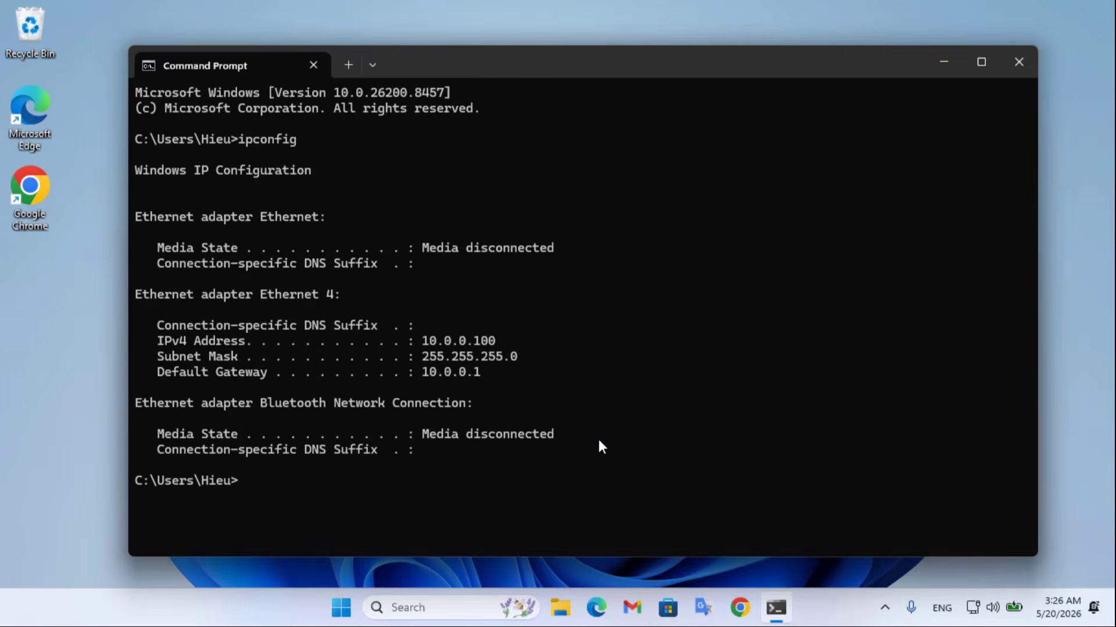
text(ping google.com)
key(Return)
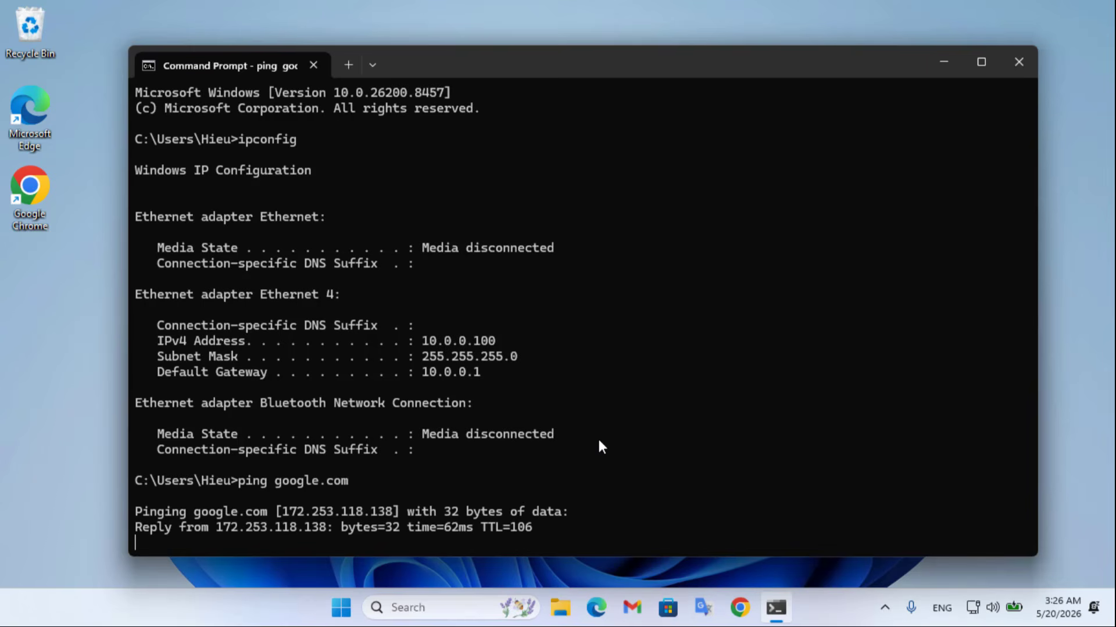